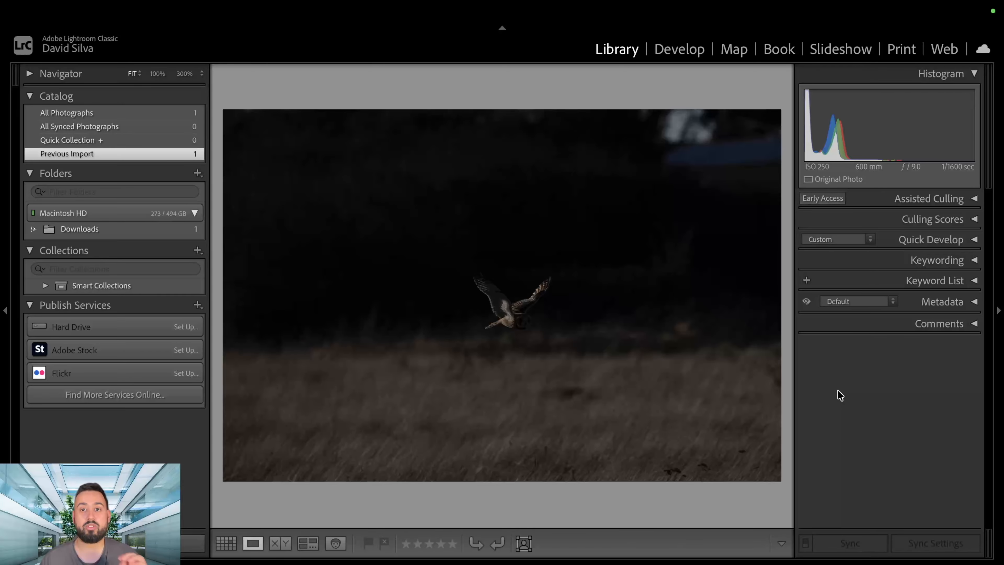
# Crop the photo to a 4 x 5 / 8 x 10 portrait frame tightly around the flying owl.
pyautogui.click(686, 53)
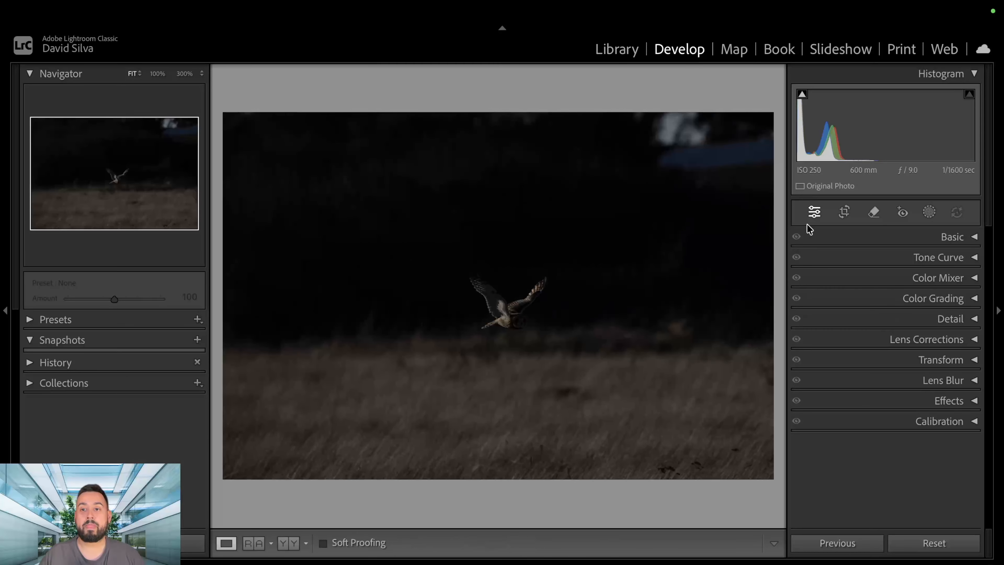
pyautogui.click(843, 213)
pyautogui.click(931, 264)
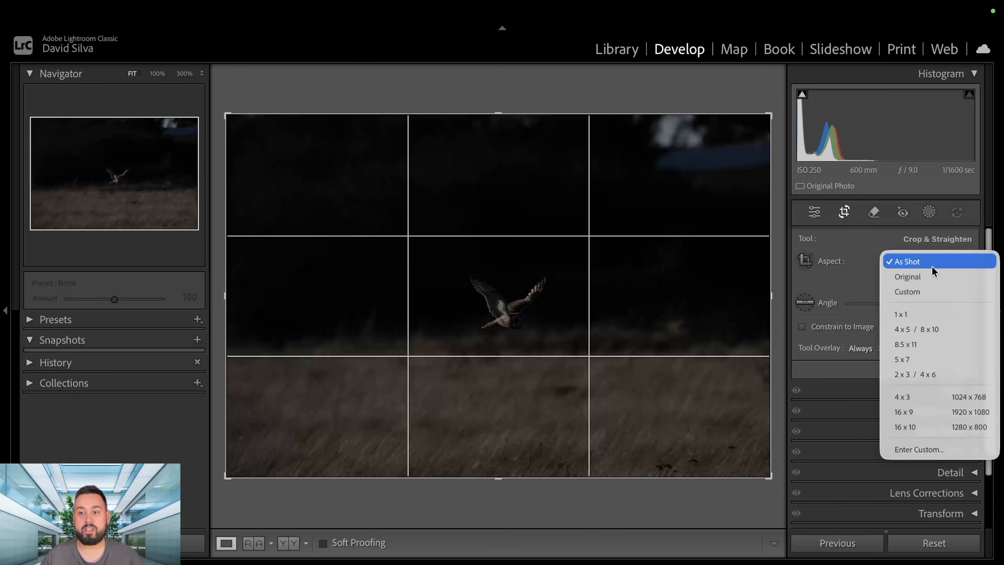
pyautogui.click(935, 328)
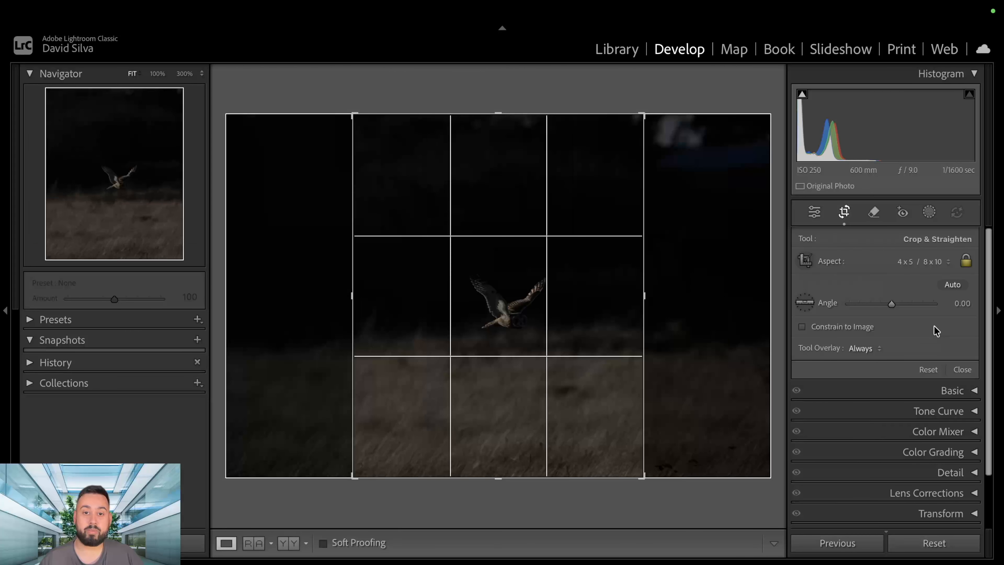
pyautogui.moveTo(504, 298); pyautogui.dragTo(489, 307)
pyautogui.press('x')
pyautogui.press('x')
pyautogui.moveTo(501, 118); pyautogui.dragTo(502, 172)
pyautogui.moveTo(509, 359); pyautogui.dragTo(513, 360)
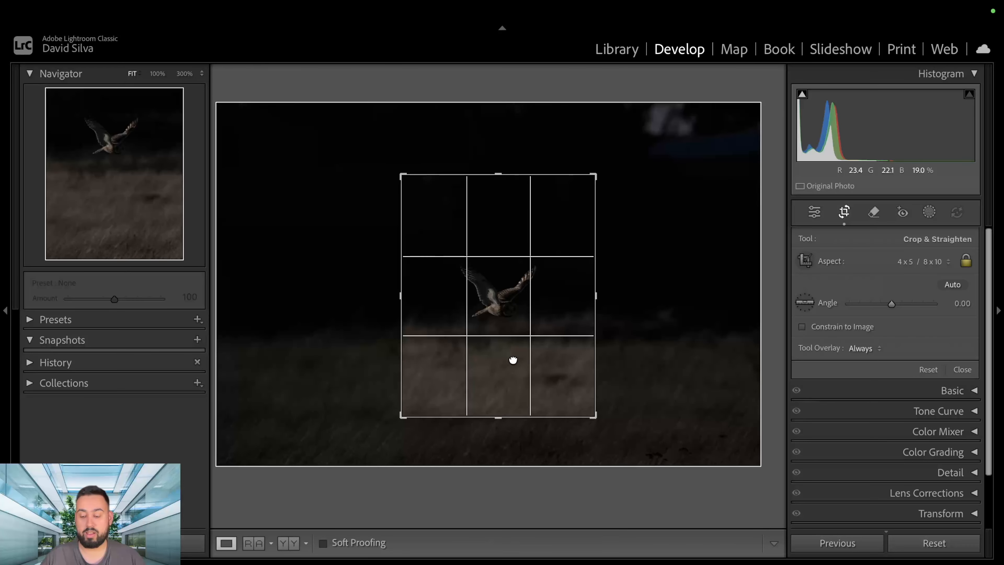
pyautogui.press('Return')
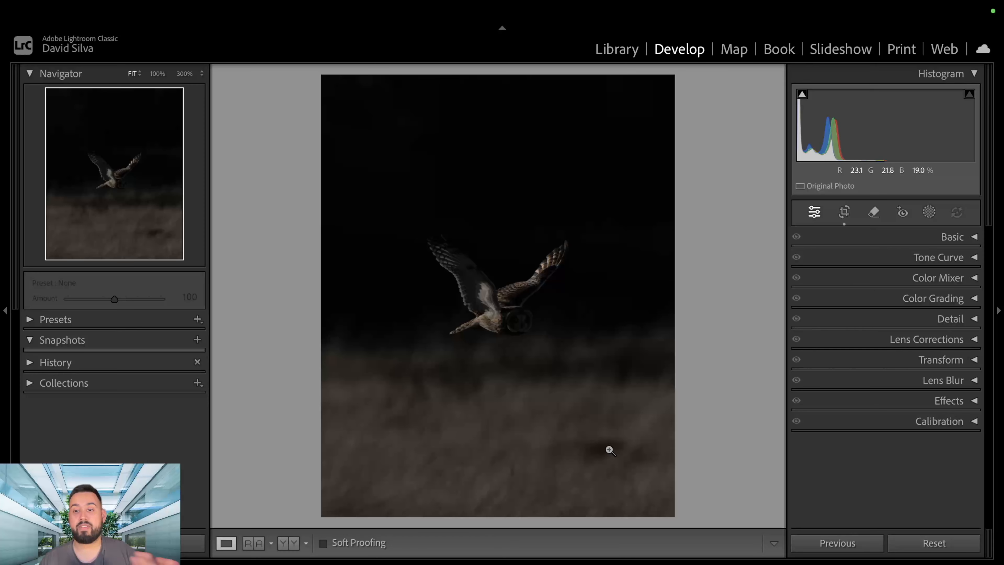
# Enable chromatic aberration removal and lens profile corrections, and check which lens model is selected.
pyautogui.click(910, 342)
pyautogui.click(867, 379)
pyautogui.click(857, 392)
pyautogui.click(929, 340)
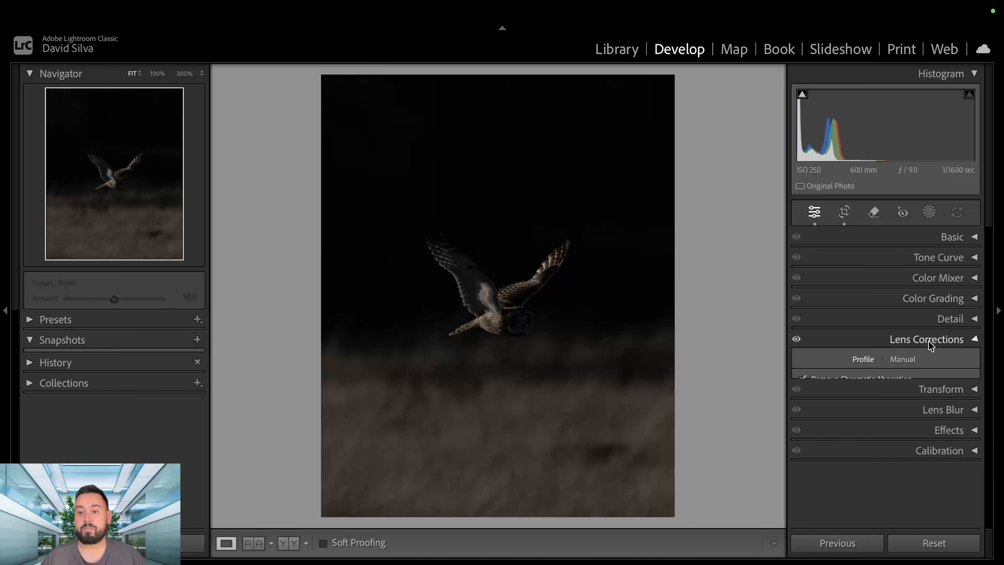
pyautogui.click(929, 341)
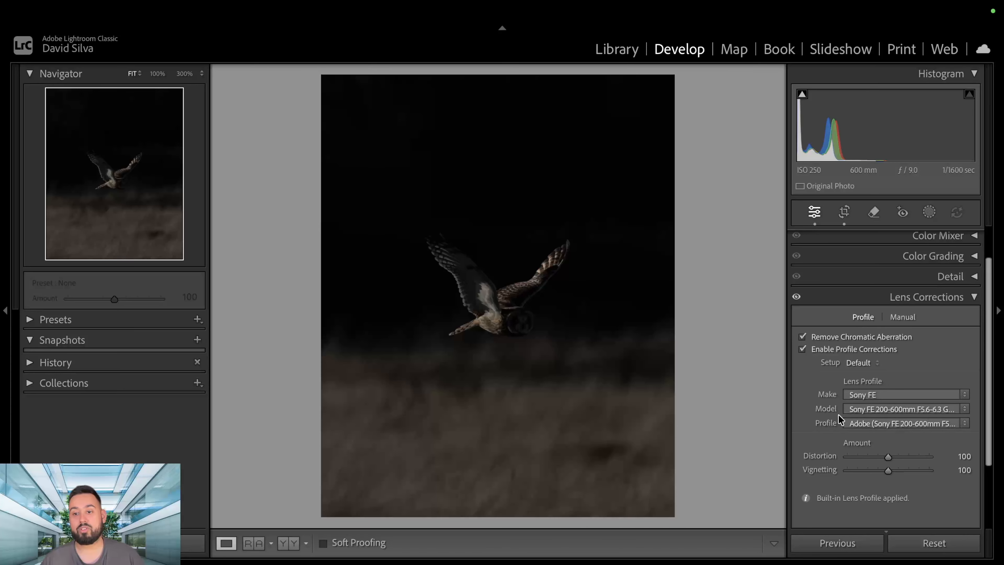
pyautogui.click(893, 409)
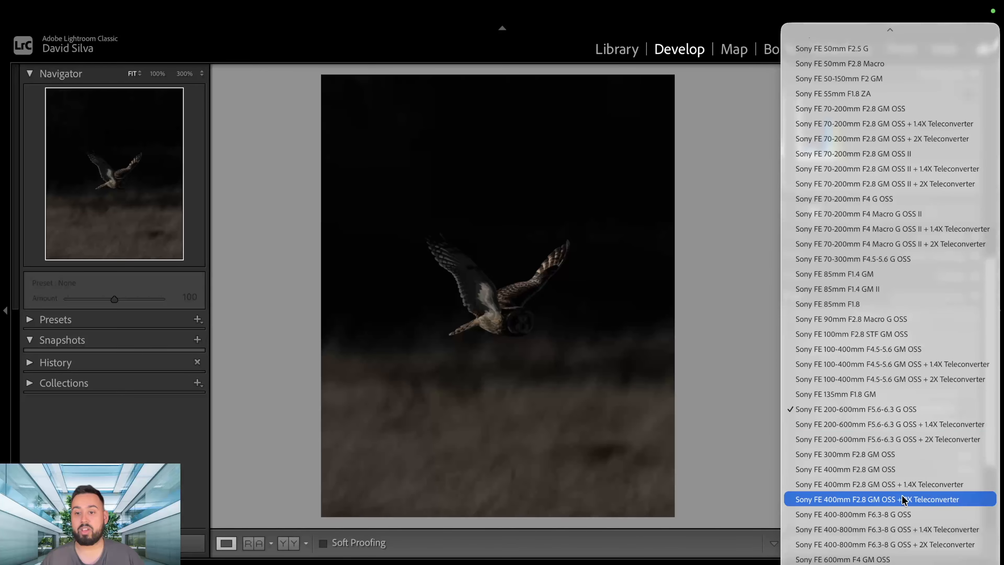
pyautogui.click(755, 423)
pyautogui.click(934, 297)
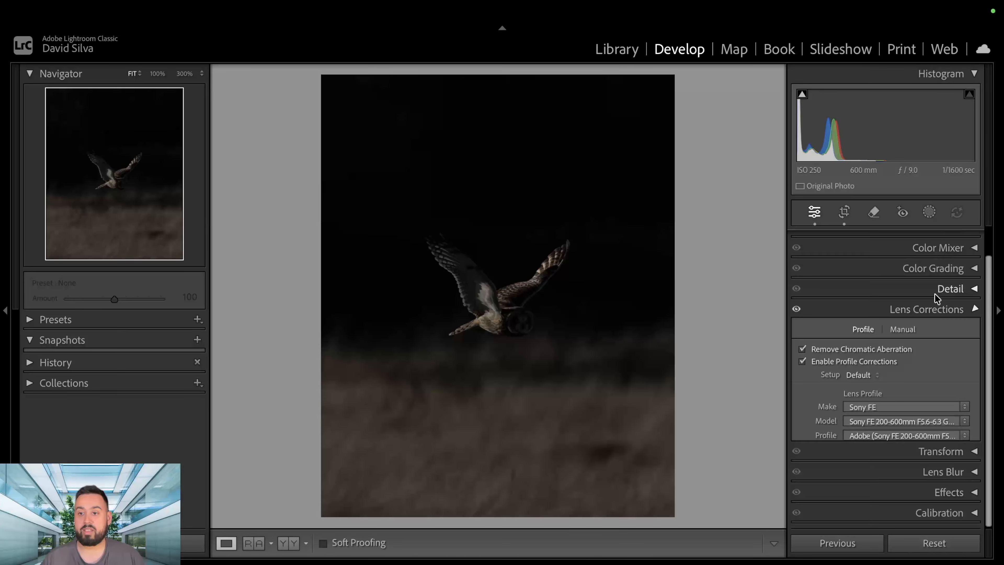
# Apply Denoise to the owl photo at an amount of 50.
pyautogui.click(941, 318)
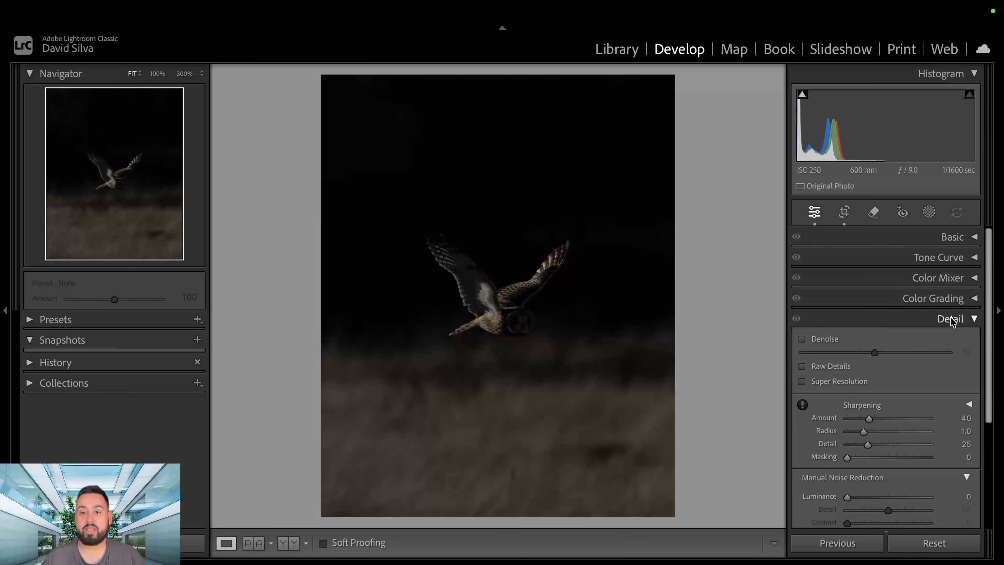
pyautogui.click(831, 339)
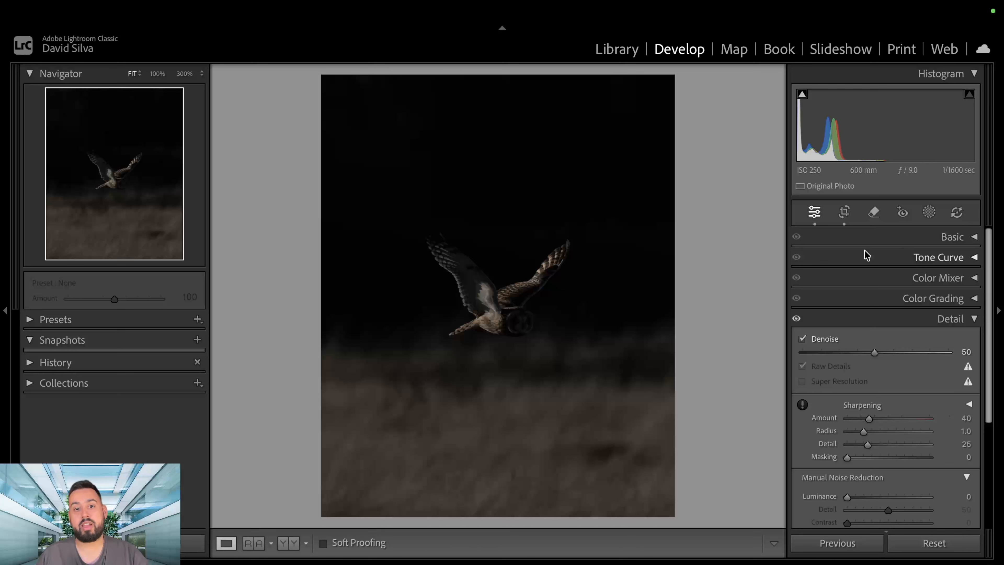
pyautogui.click(944, 319)
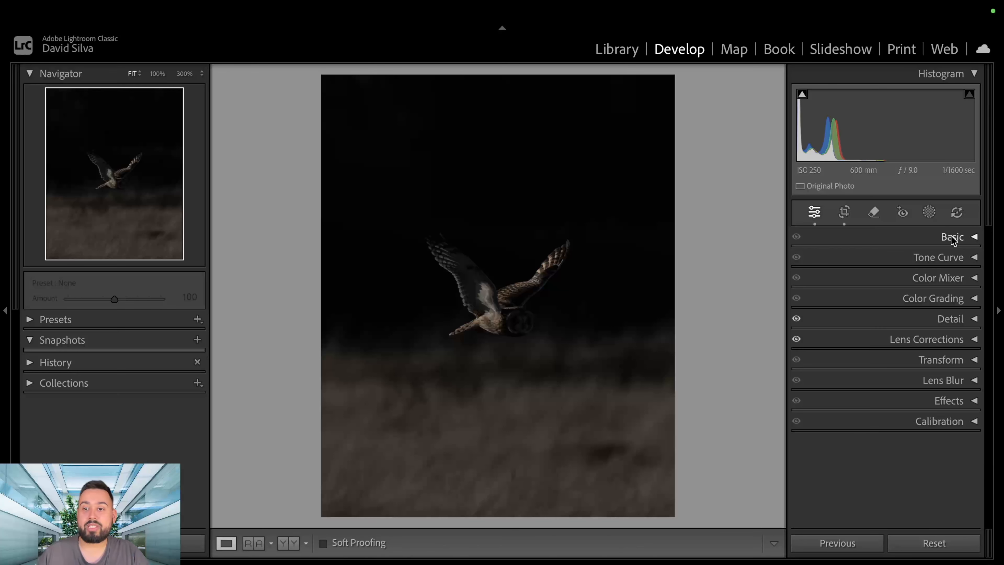
# Examine the white balance, tone and presence settings in the Basic adjustments.
pyautogui.click(940, 238)
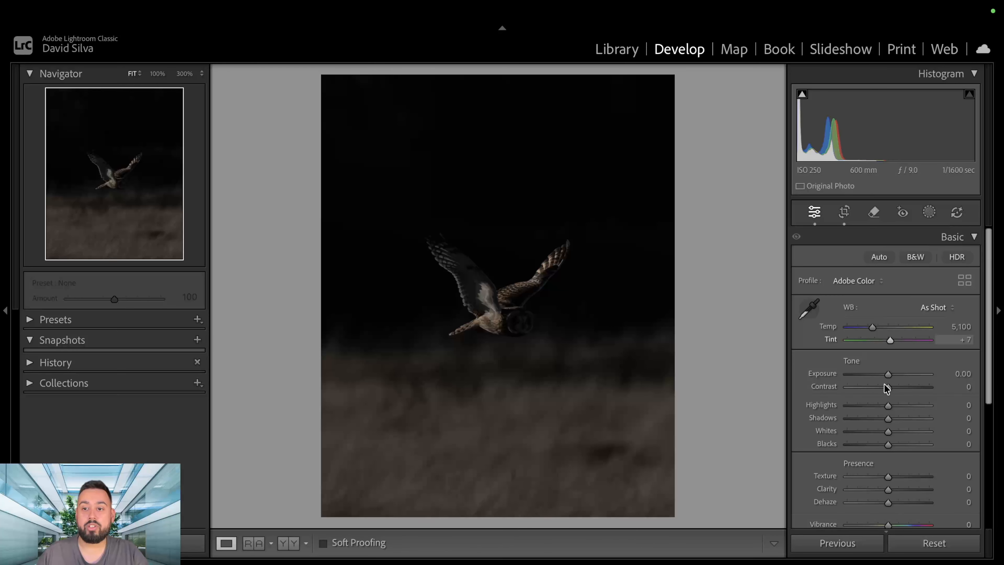
pyautogui.scroll(-1, 882, 379)
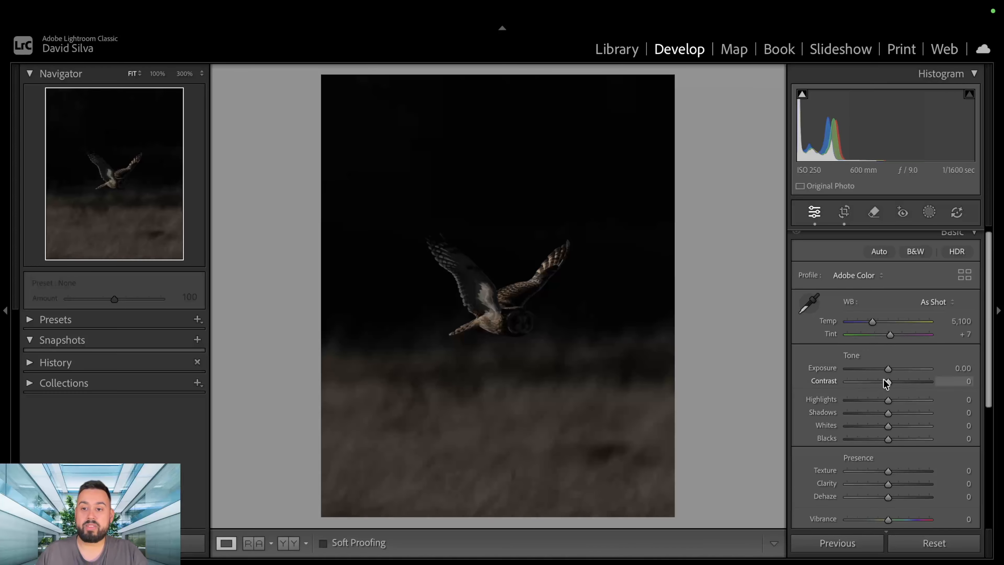
pyautogui.scroll(-1, 907, 442)
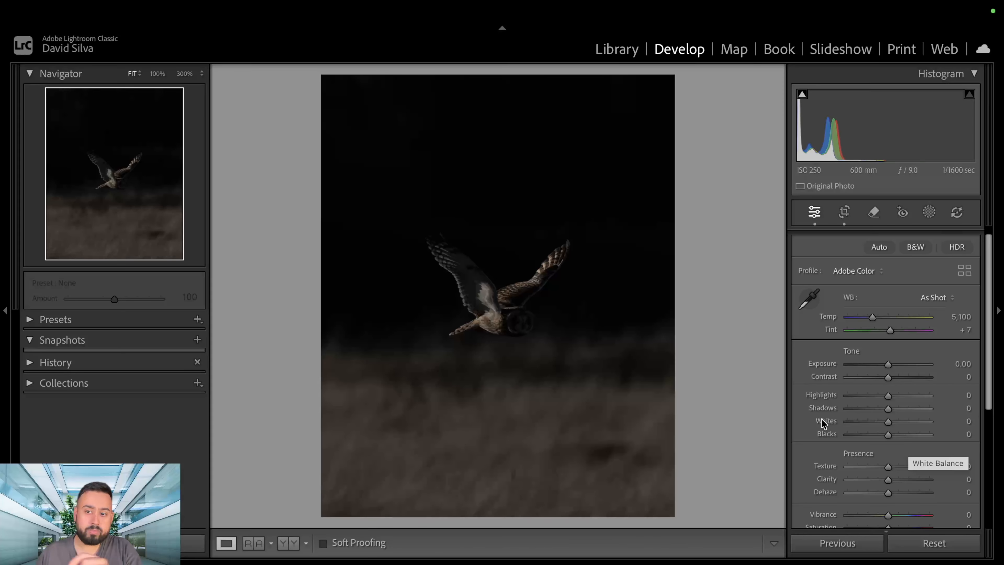
pyautogui.scroll(-1, 925, 328)
pyautogui.scroll(1, 920, 276)
pyautogui.scroll(2, 925, 273)
pyautogui.click(945, 237)
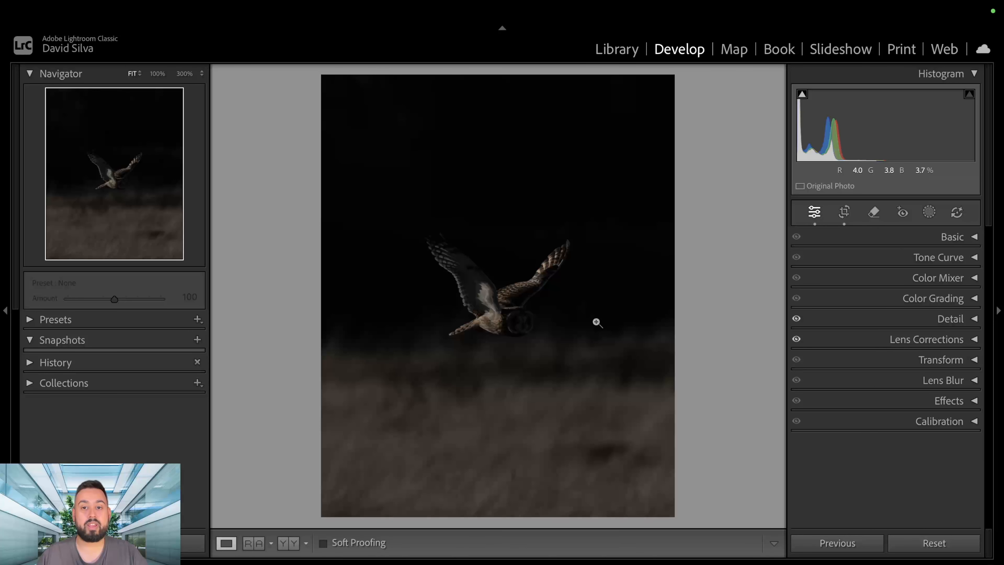
# Create an object mask of the owl using a rectangular selection around its body and wings.
pyautogui.click(928, 213)
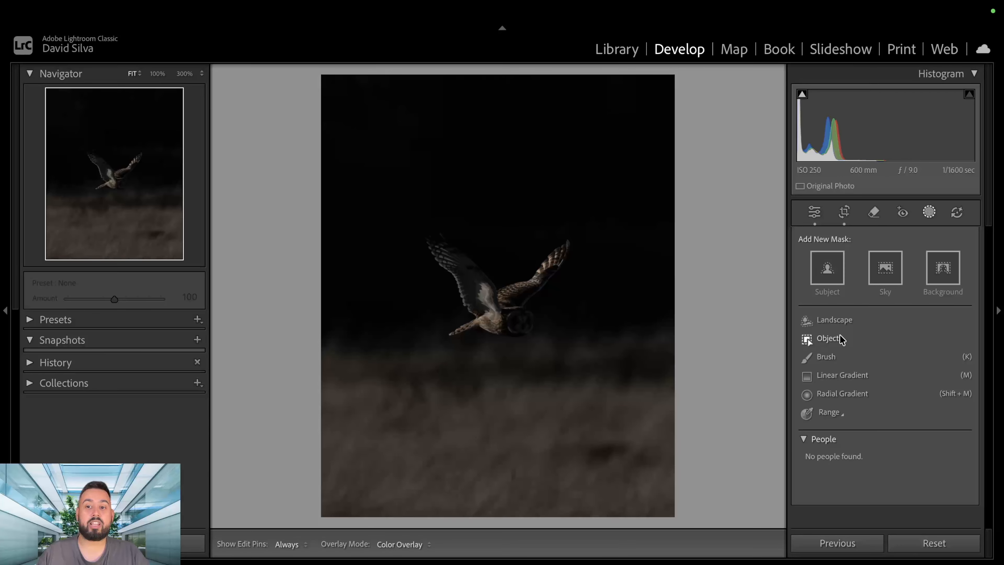
pyautogui.click(823, 339)
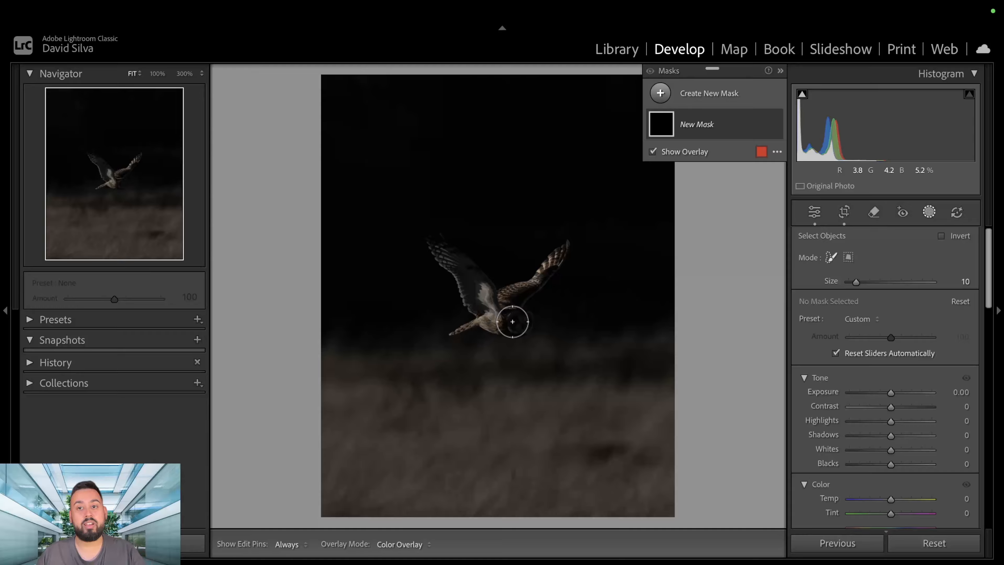
pyautogui.click(848, 259)
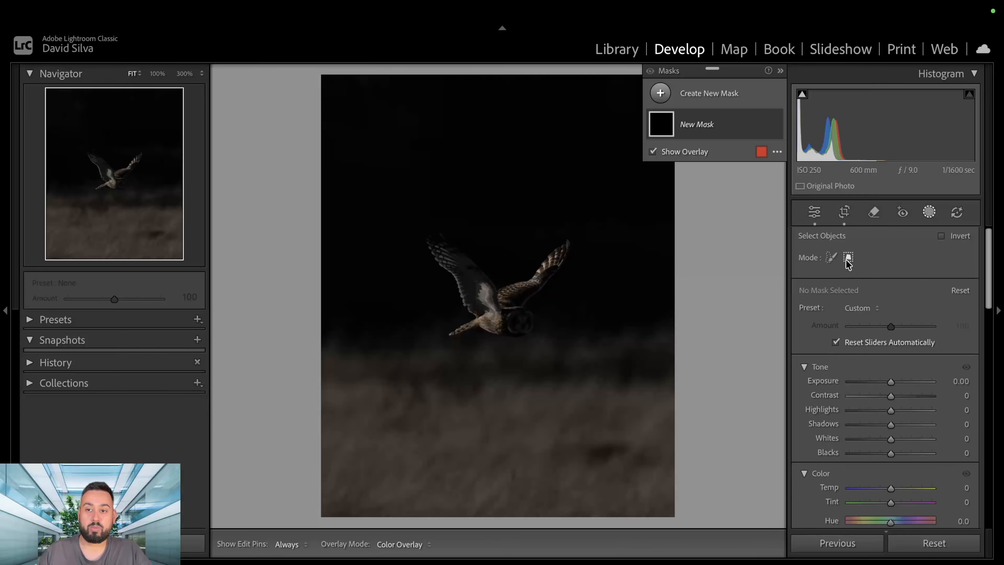
pyautogui.moveTo(393, 223); pyautogui.dragTo(596, 361)
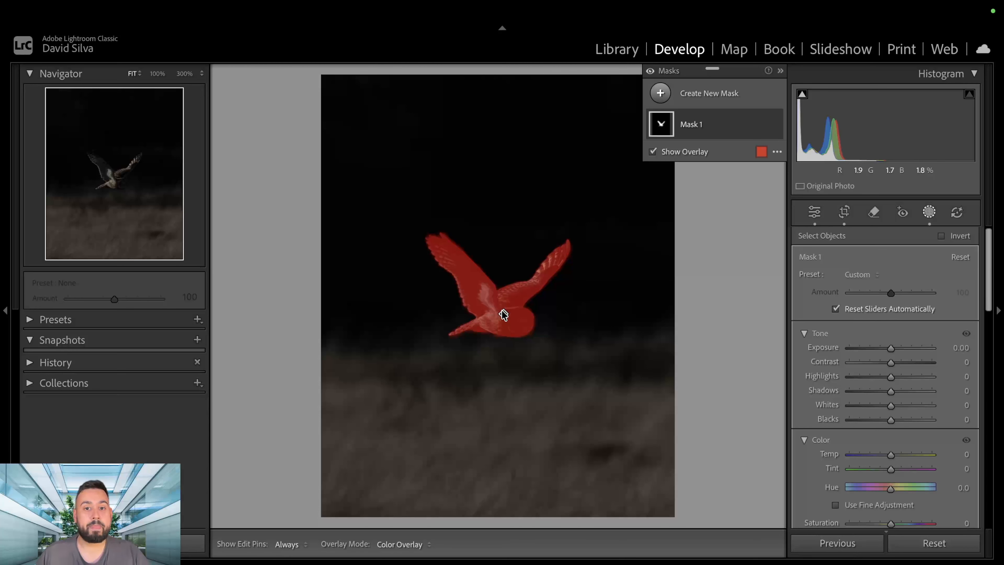
# Inspect the object mask's edge along the owl's raised wing at 300% and delete the mask.
pyautogui.click(91, 159)
pyautogui.moveTo(91, 159); pyautogui.dragTo(93, 157)
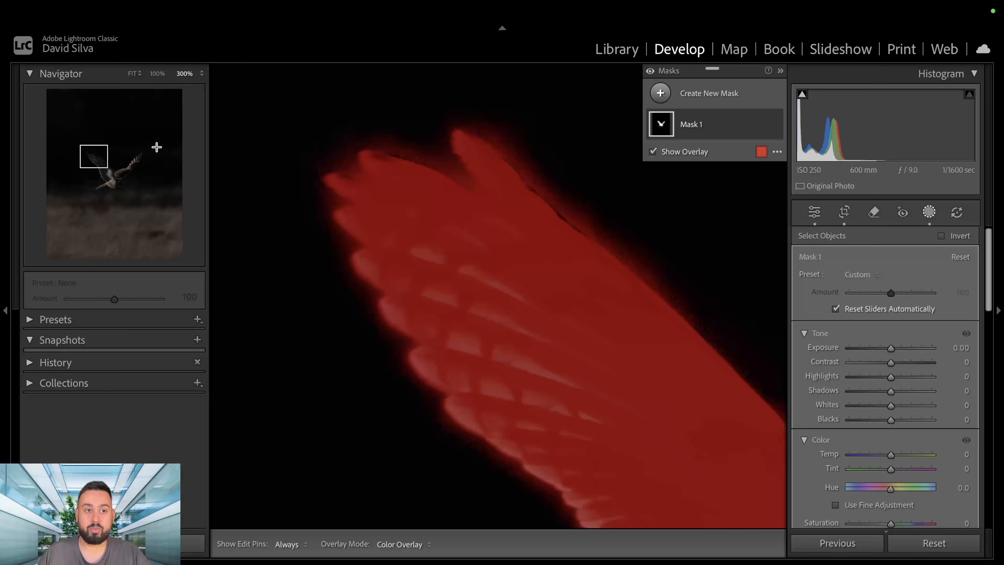
pyautogui.click(762, 125)
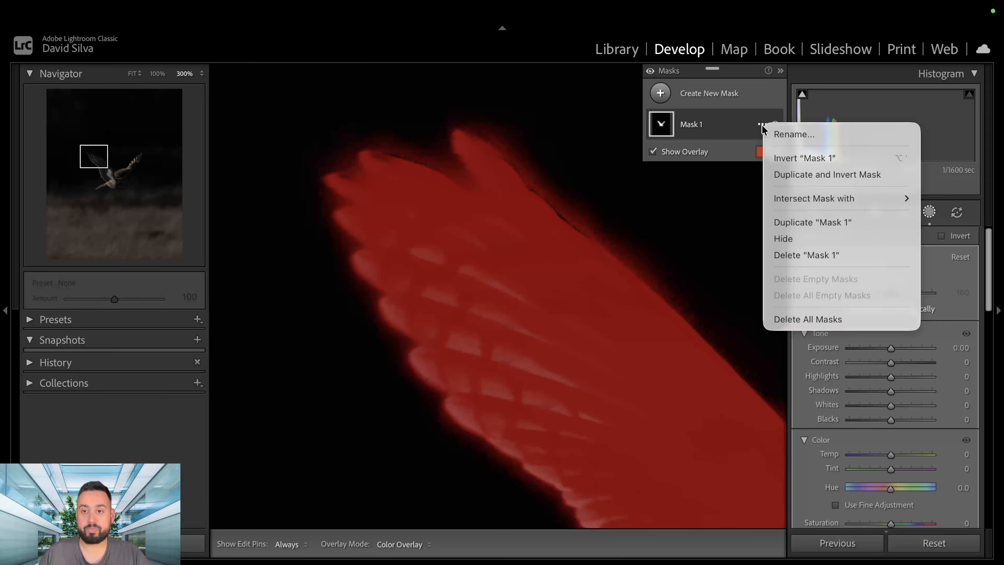
pyautogui.click(726, 133)
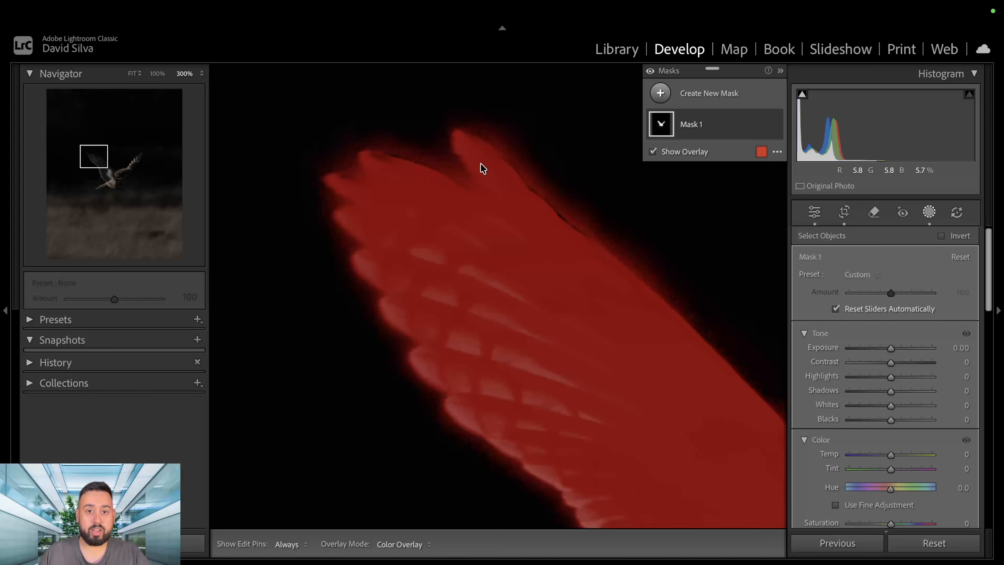
pyautogui.click(762, 125)
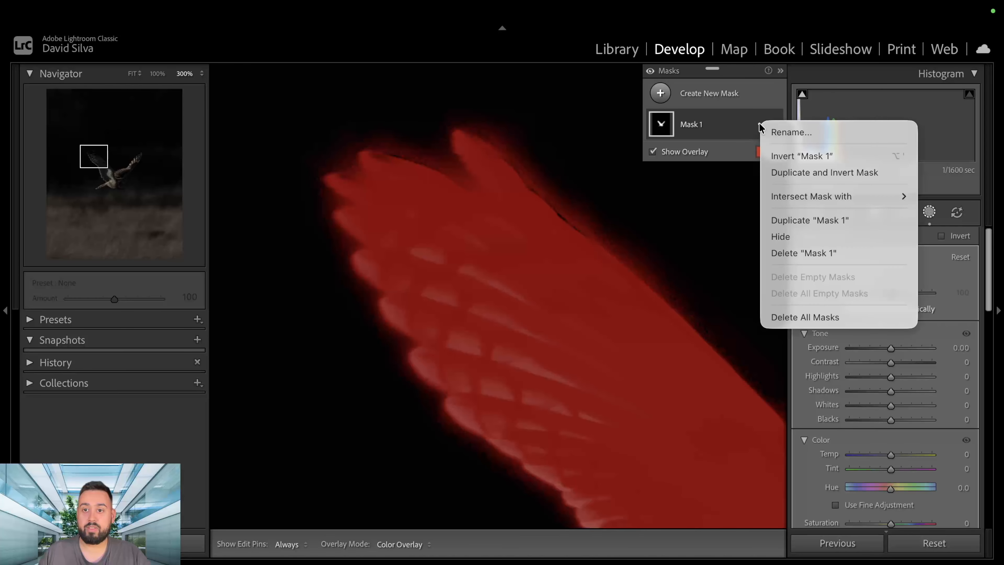
pyautogui.click(826, 254)
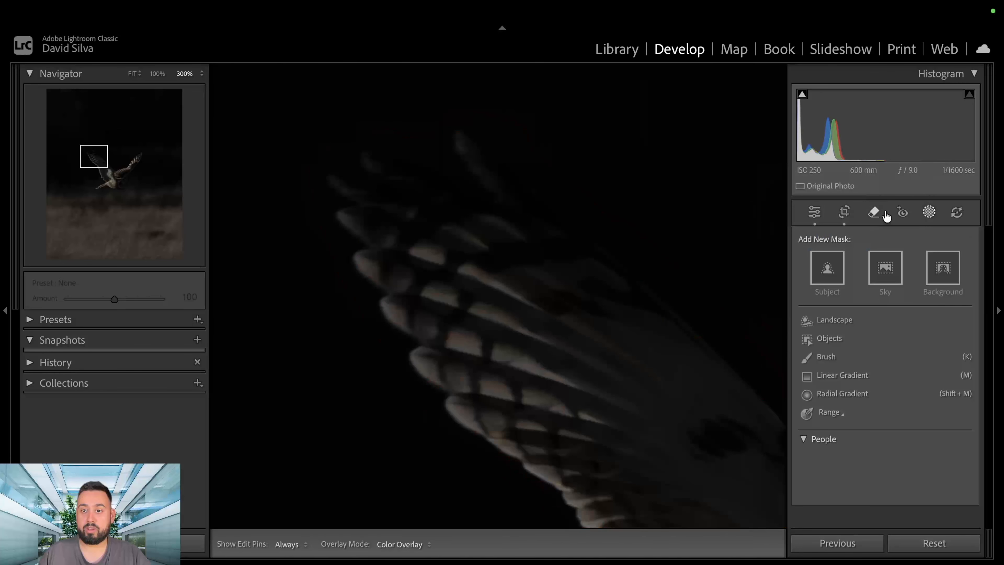
# Try an automatic Subject mask on the owl and delete it.
pyautogui.click(839, 268)
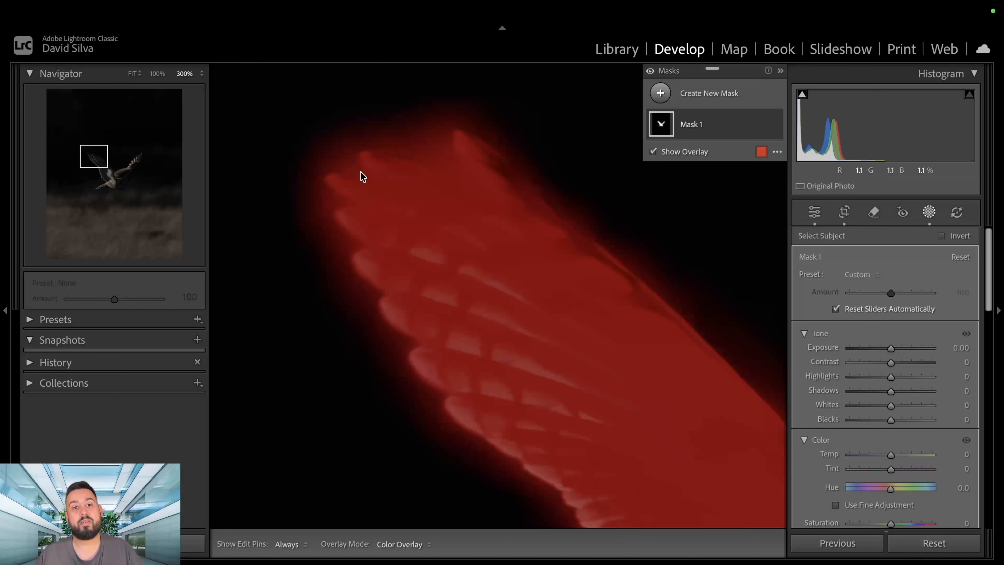
pyautogui.rightClick(757, 124)
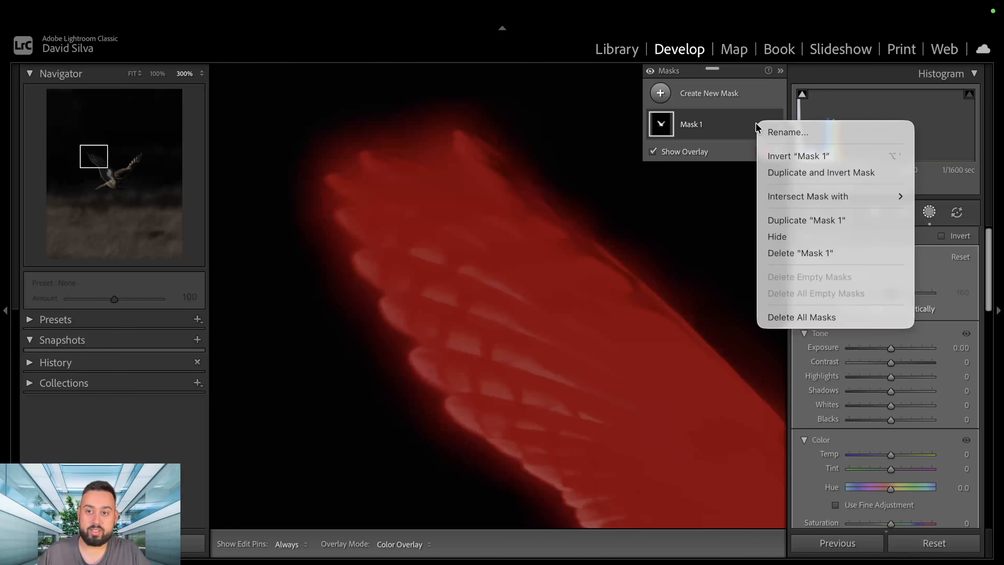
pyautogui.click(832, 258)
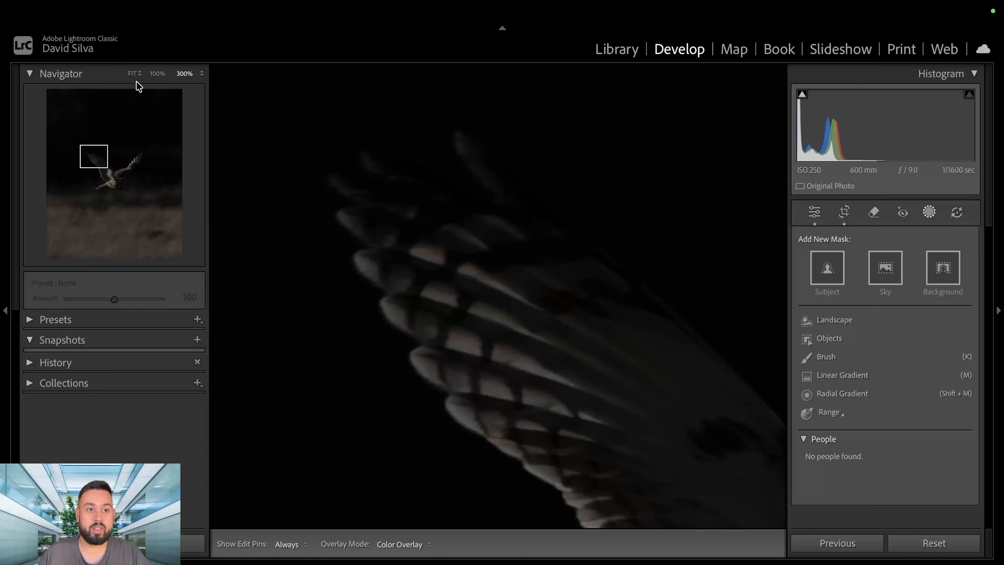
# Mask the whole owl with object selection by drawing a rectangle around it, with the full photo in view.
pyautogui.click(133, 74)
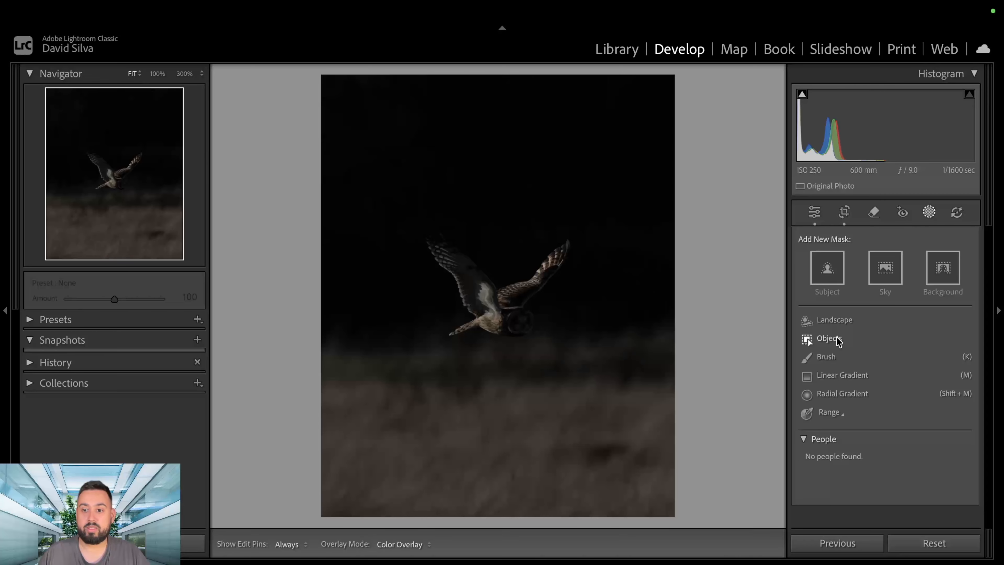
pyautogui.click(807, 337)
pyautogui.moveTo(396, 223); pyautogui.dragTo(611, 365)
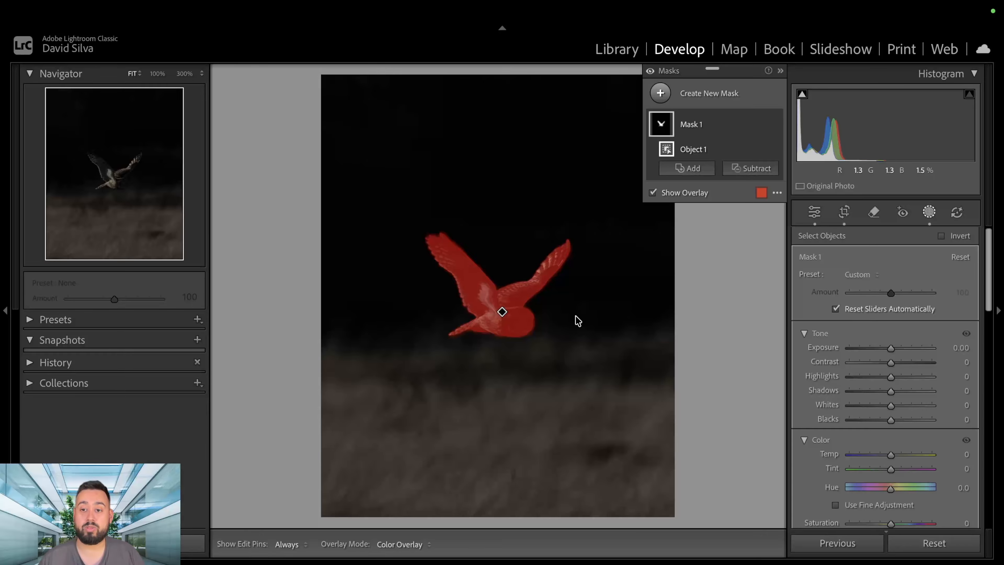
# Adjust the owl mask's tone by setting exposure to 2.12, shadows to 69 and highlights to -100.
pyautogui.moveTo(892, 347); pyautogui.dragTo(908, 346)
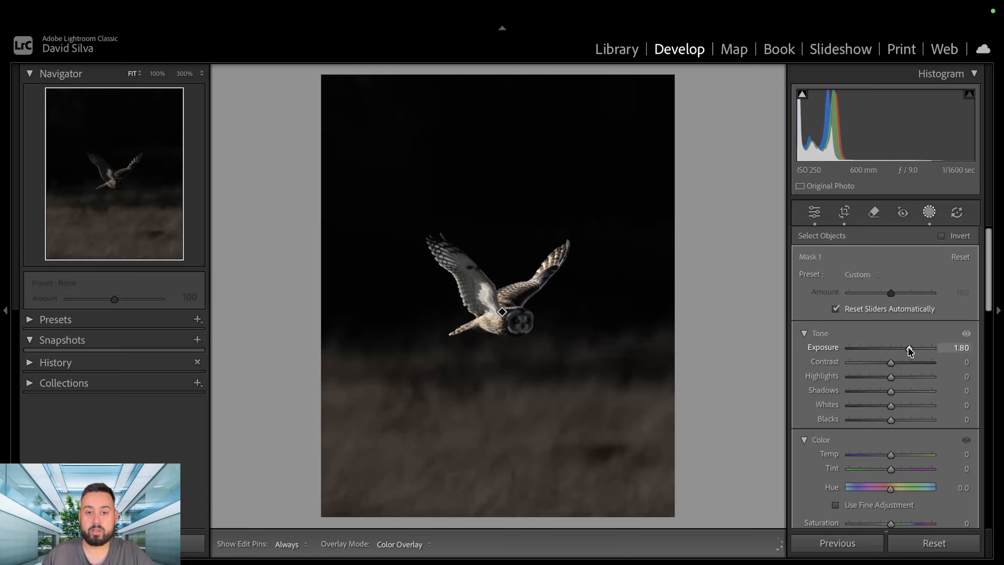
pyautogui.click(157, 75)
pyautogui.moveTo(90, 160); pyautogui.dragTo(114, 174)
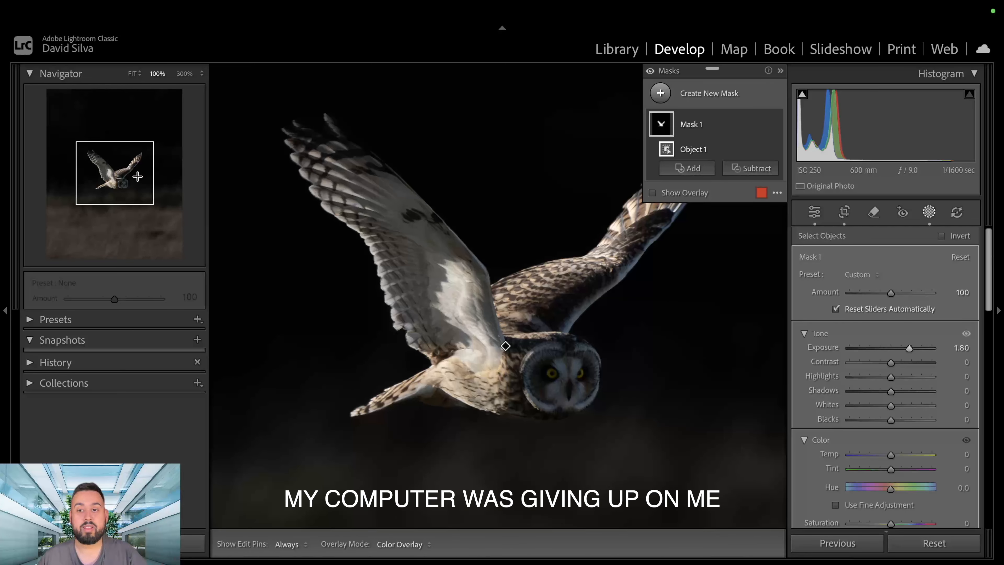
pyautogui.moveTo(907, 351); pyautogui.dragTo(912, 350)
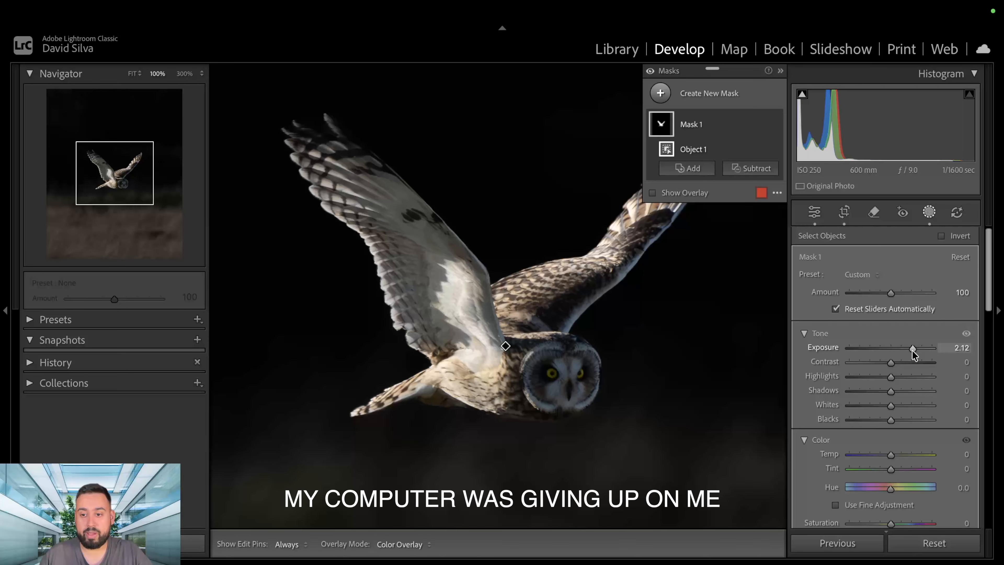
pyautogui.moveTo(891, 405); pyautogui.dragTo(918, 390)
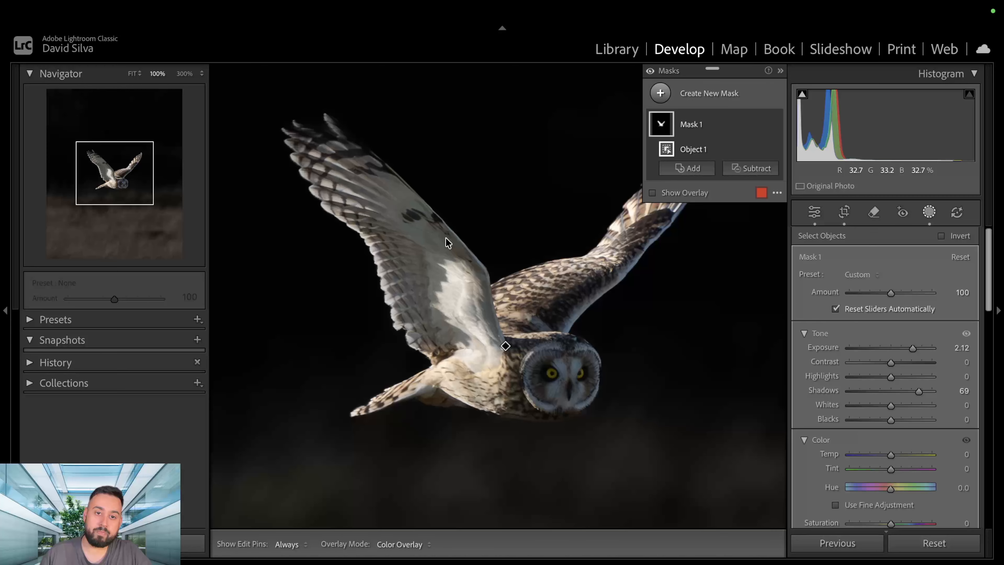
pyautogui.moveTo(890, 377); pyautogui.dragTo(828, 380)
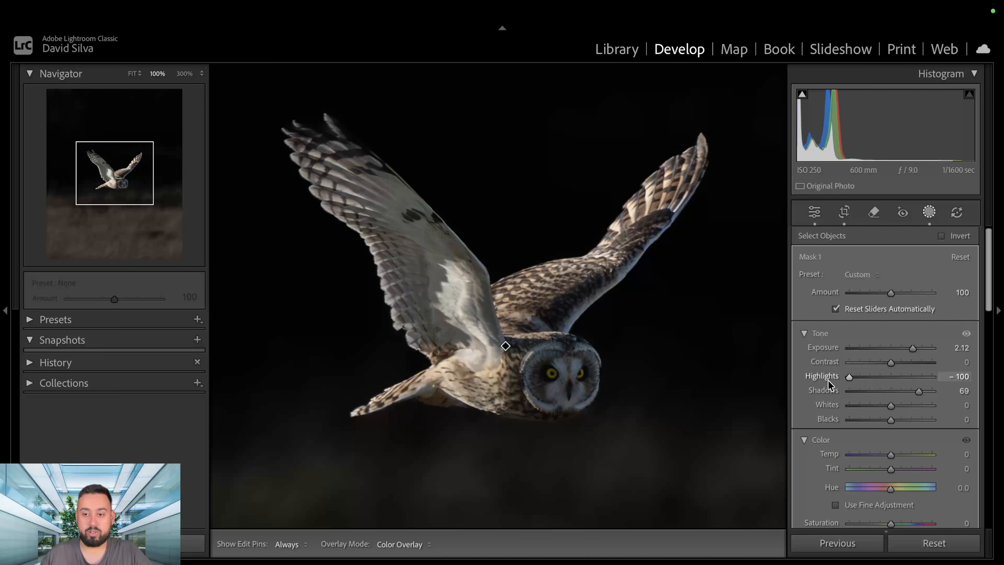
# Set the owl mask's exposure to 2.02 and create a duplicated, inverted copy of the mask to cover the background.
pyautogui.moveTo(912, 347); pyautogui.dragTo(911, 350)
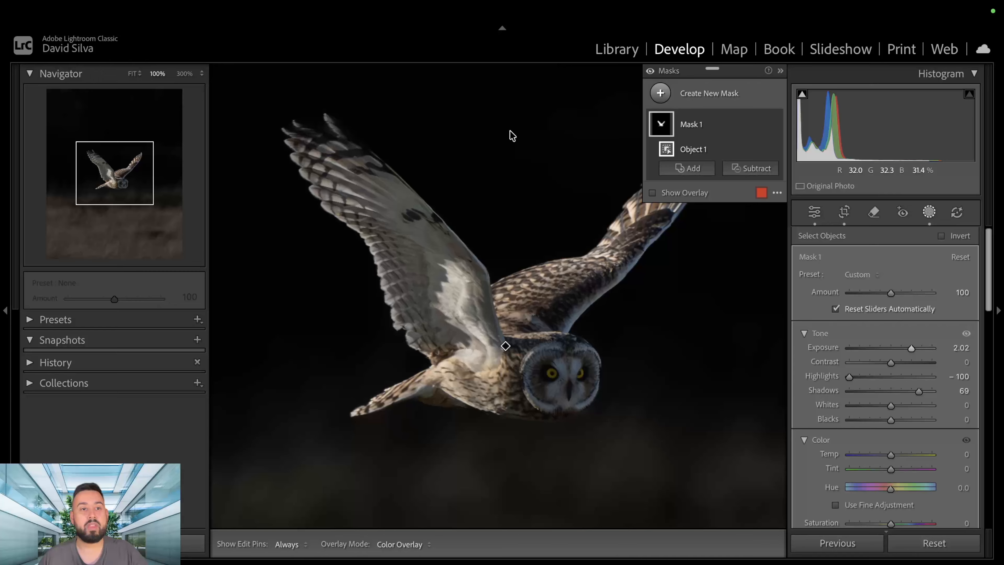
pyautogui.rightClick(728, 129)
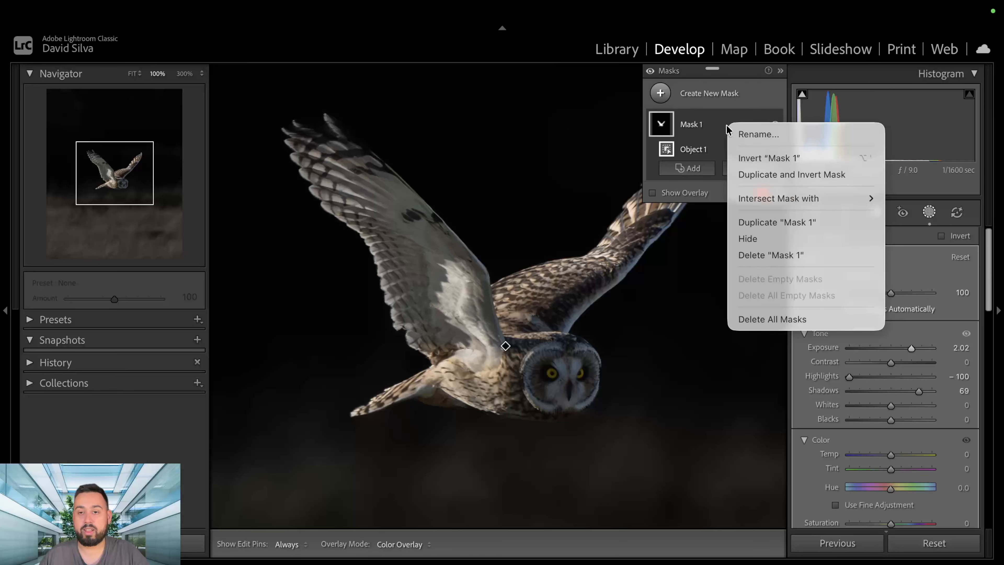
pyautogui.click(819, 179)
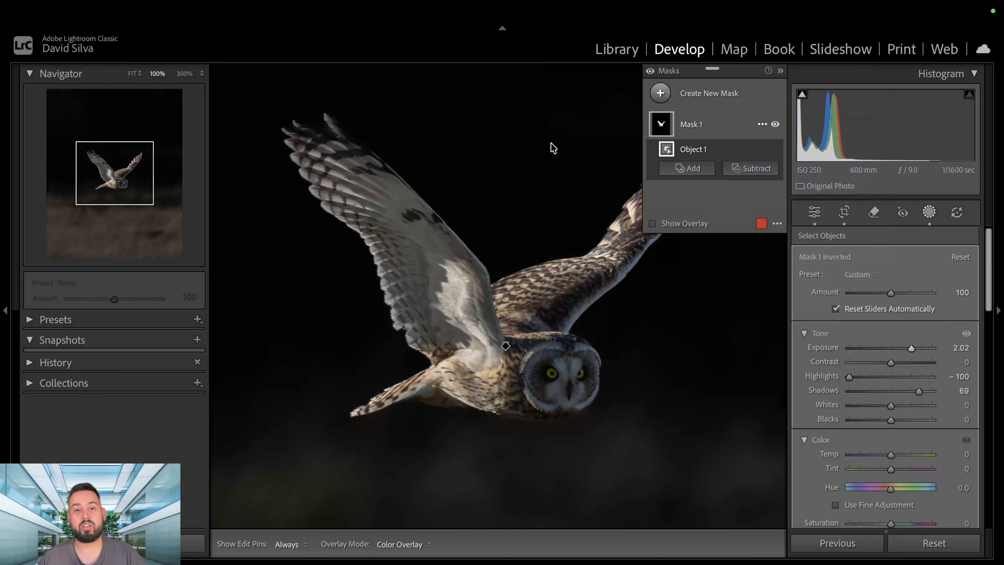
# With the overlay shown at 300%, subtract spill on the owl's raised wing from the inverted mask using a size 2.0 brush.
pyautogui.press('o')
pyautogui.click(132, 74)
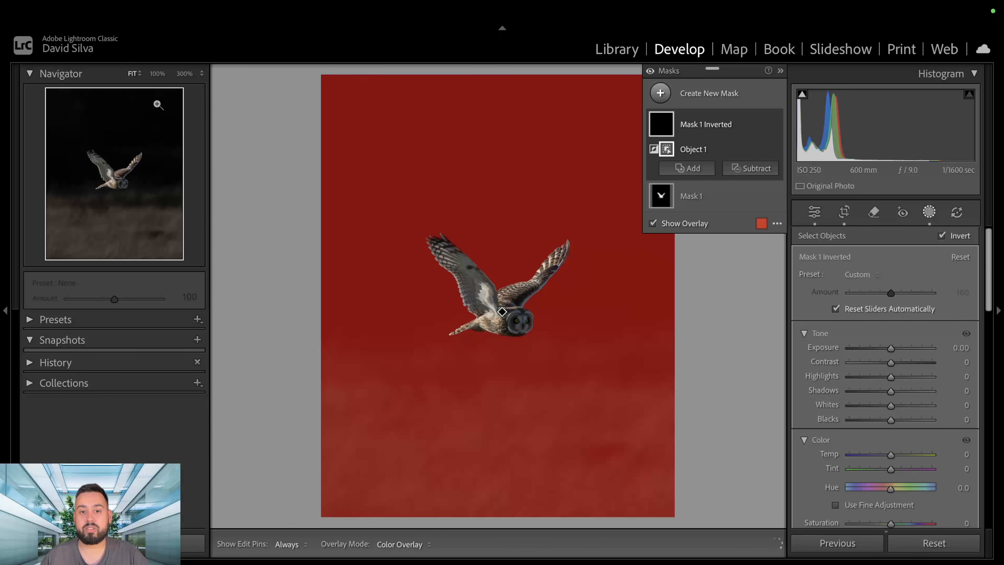
pyautogui.click(157, 74)
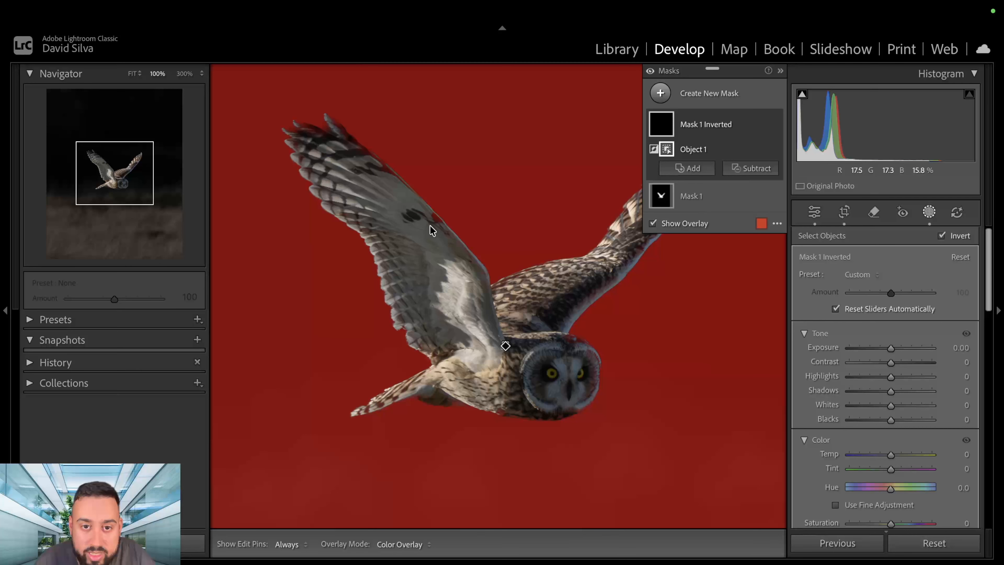
pyautogui.click(182, 74)
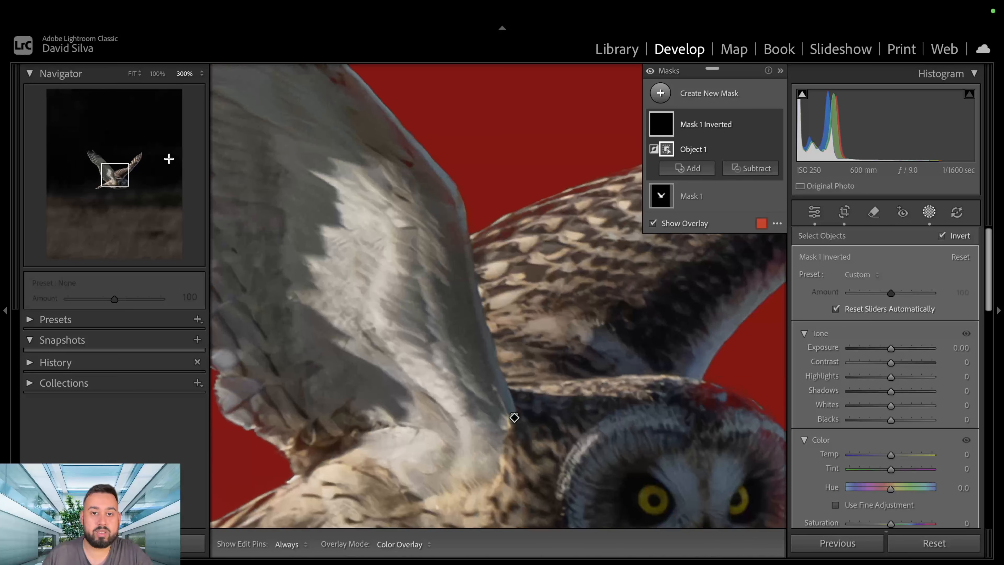
pyautogui.click(108, 165)
pyautogui.moveTo(108, 165); pyautogui.dragTo(104, 162)
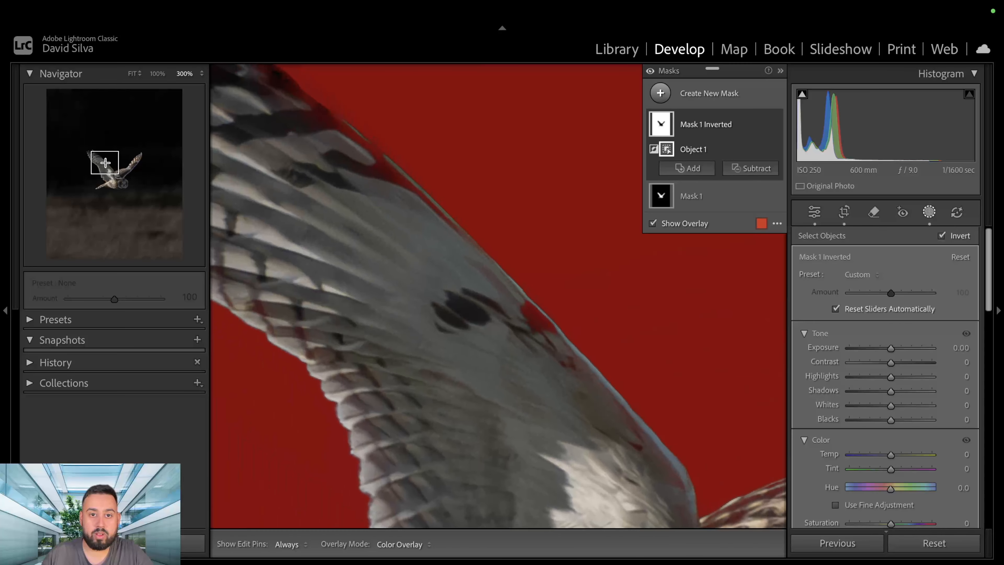
pyautogui.click(748, 169)
pyautogui.click(759, 315)
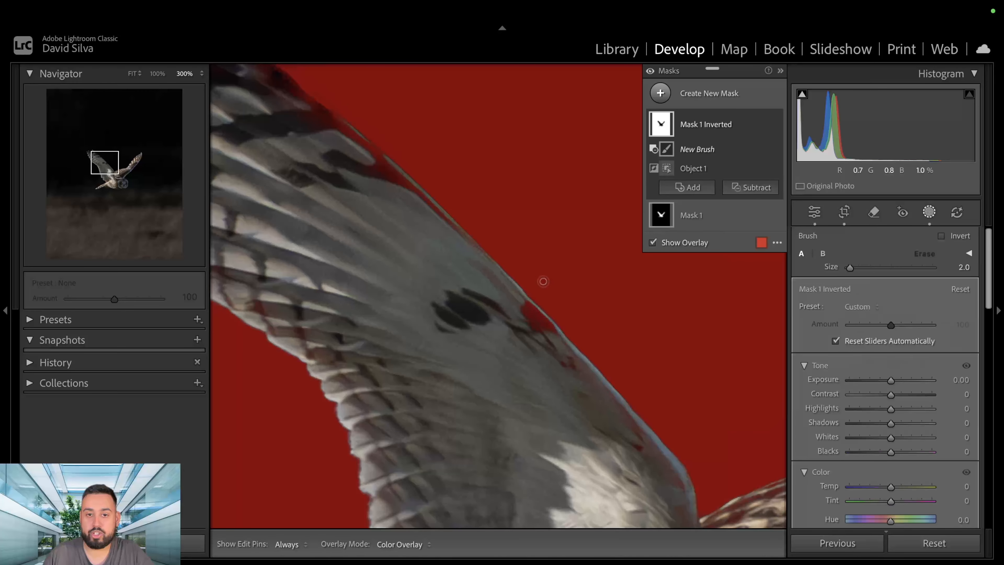
pyautogui.press('h')
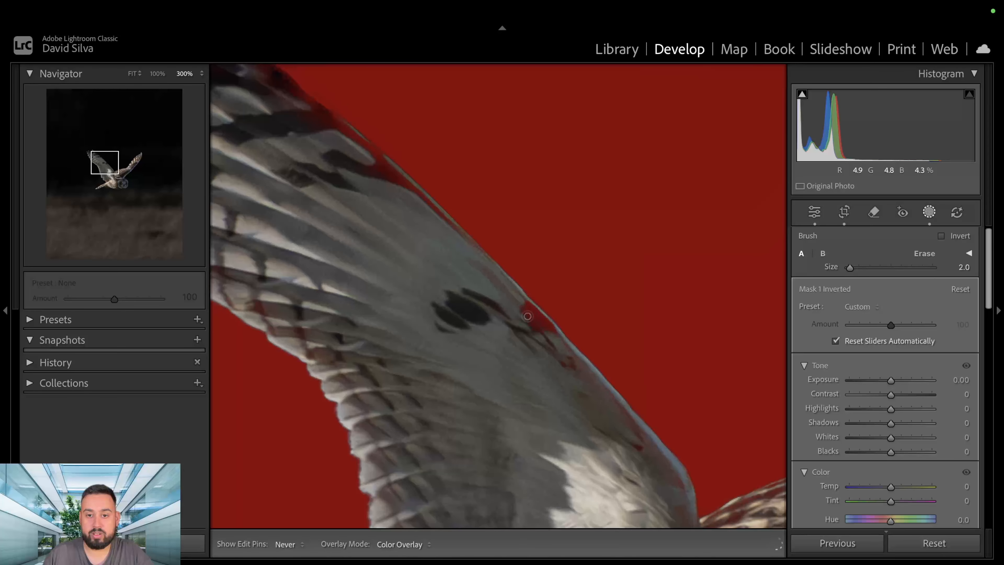
pyautogui.press('h')
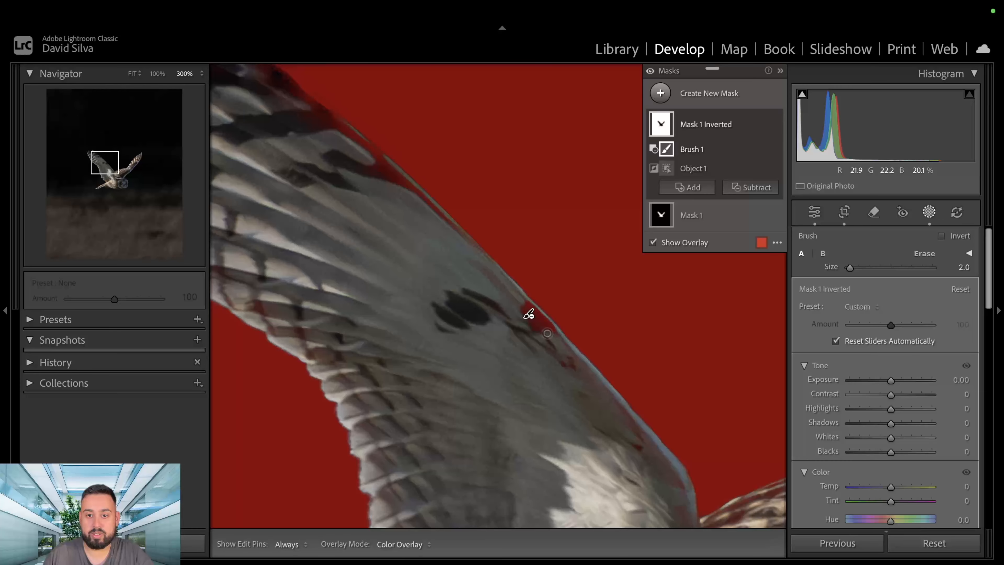
pyautogui.press('h')
pyautogui.press('h')
# Brighten the background through the inverted mask with exposure 1.91, highlights -61 and shadows 38, and deselect the mask.
pyautogui.press('z')
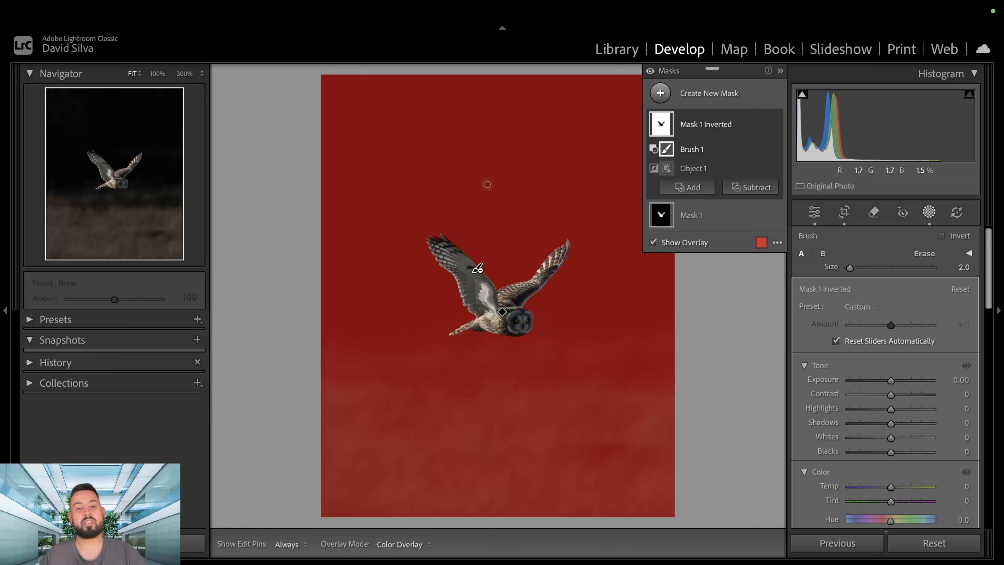
pyautogui.moveTo(890, 380); pyautogui.dragTo(910, 382)
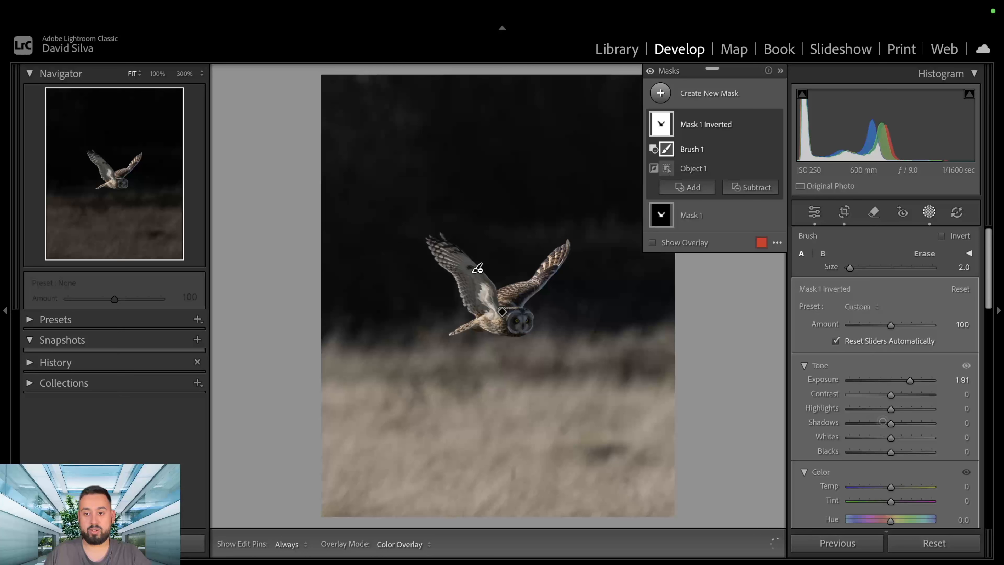
pyautogui.moveTo(890, 409); pyautogui.dragTo(918, 424)
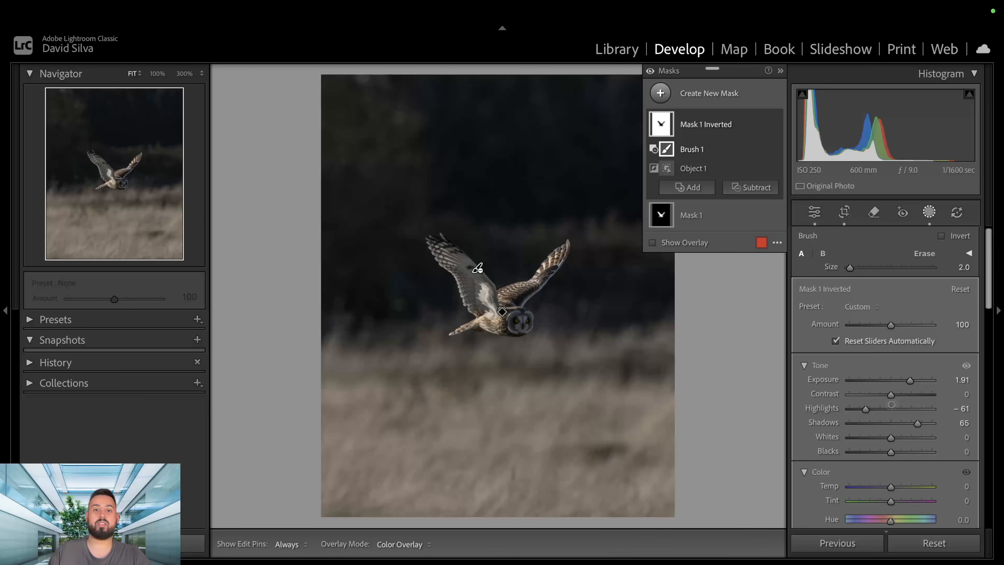
pyautogui.moveTo(917, 423); pyautogui.dragTo(905, 425)
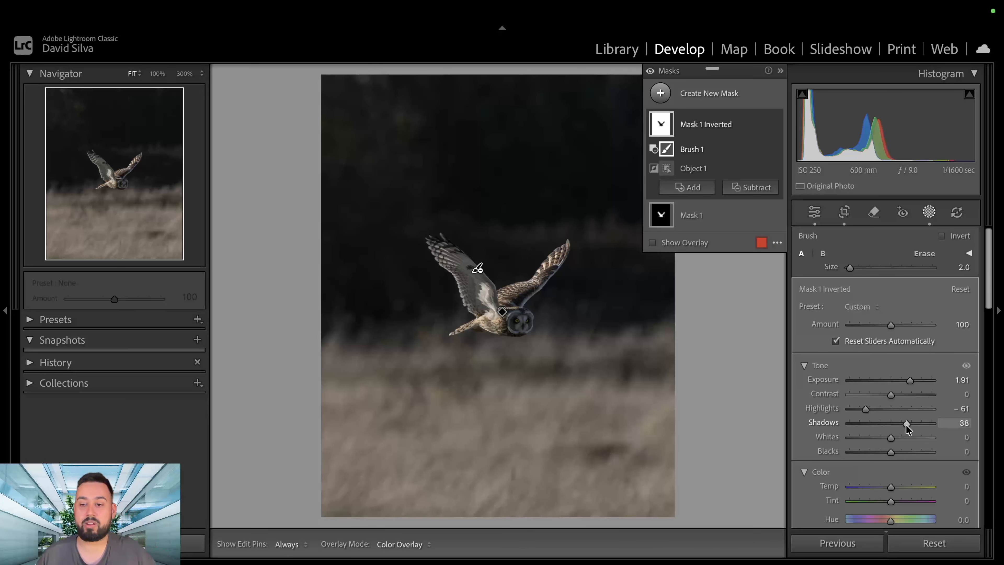
pyautogui.press('Escape')
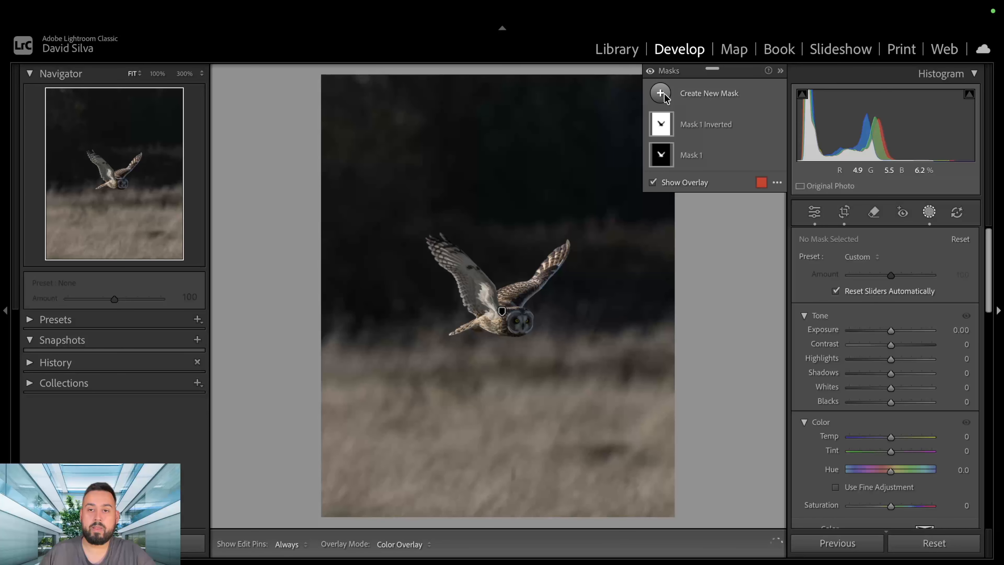
# Add a radial gradient mask centred on the owl's face and covering the whole head, and hide its overlay.
pyautogui.click(184, 74)
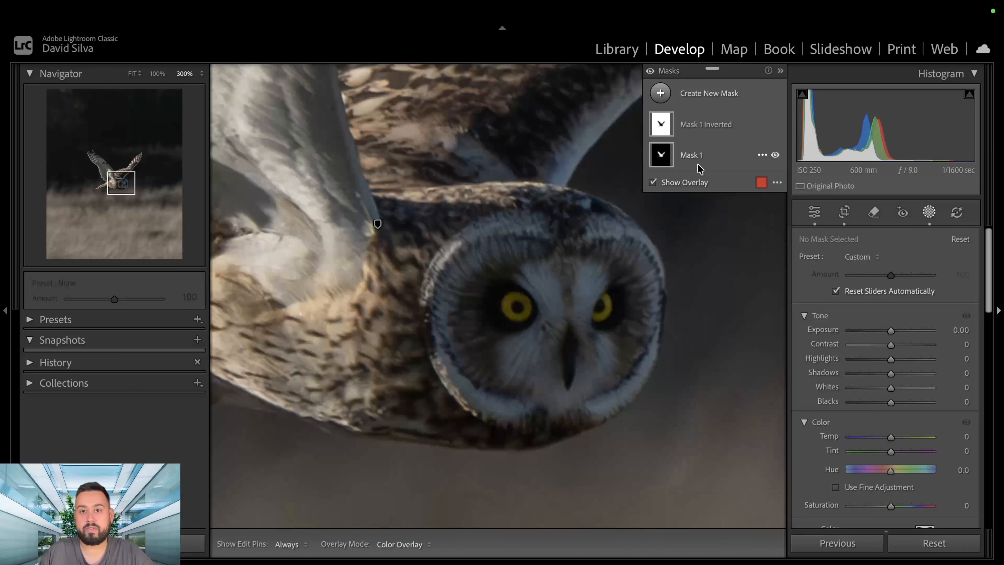
pyautogui.click(659, 93)
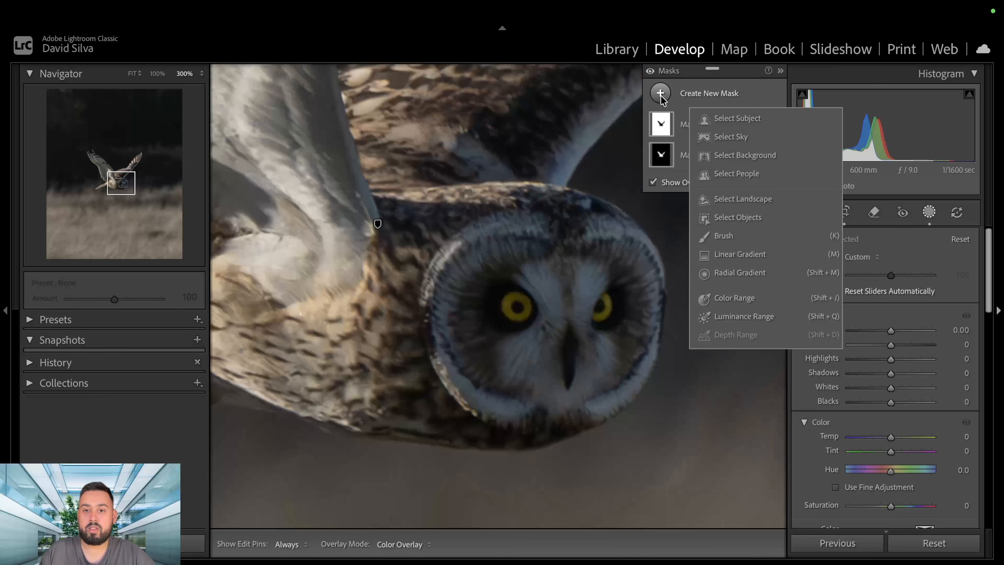
pyautogui.click(739, 273)
pyautogui.moveTo(546, 309)
pyautogui.mouseDown()
pyautogui.moveTo(639, 403)
pyautogui.moveTo(671, 416)
pyautogui.moveTo(670, 431)
pyautogui.mouseUp()
pyautogui.moveTo(546, 309); pyautogui.dragTo(547, 313)
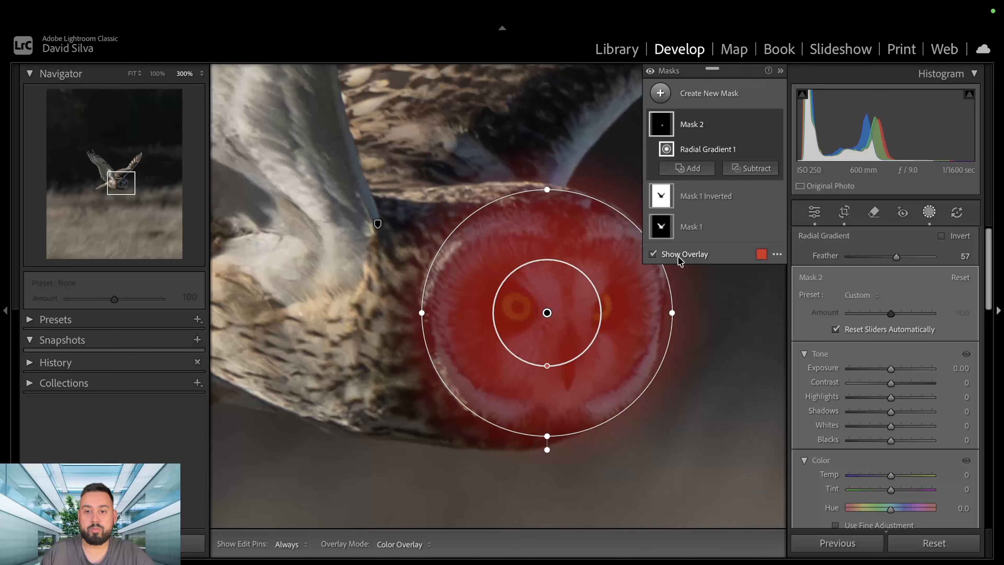
pyautogui.click(652, 255)
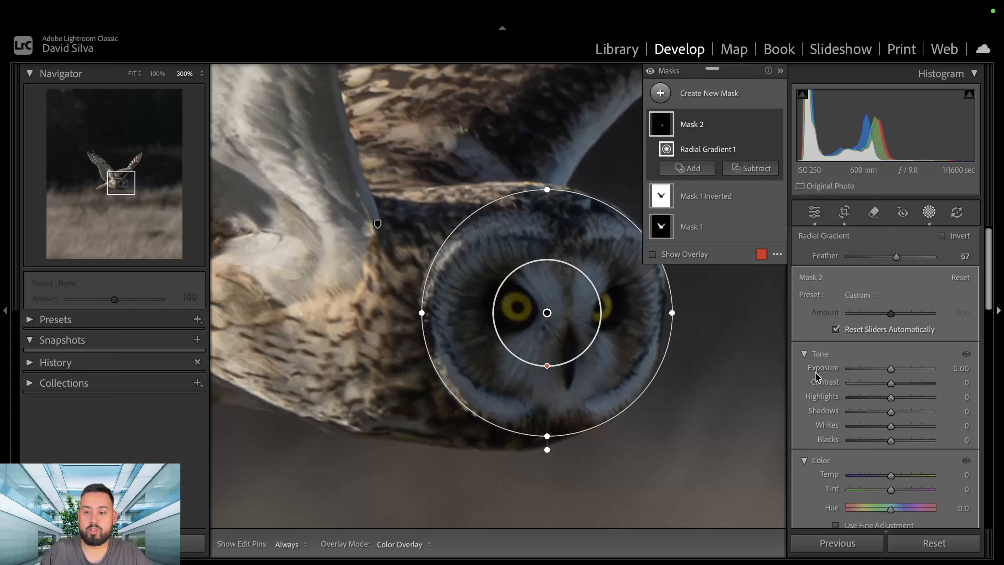
# Adjust the face mask to exposure 1.52, contrast 46, highlights -100, shadows 56 and temp 33, and close masking.
pyautogui.moveTo(888, 370)
pyautogui.mouseDown()
pyautogui.moveTo(909, 369)
pyautogui.moveTo(905, 384)
pyautogui.moveTo(907, 369)
pyautogui.mouseUp()
pyautogui.moveTo(891, 414); pyautogui.dragTo(892, 415)
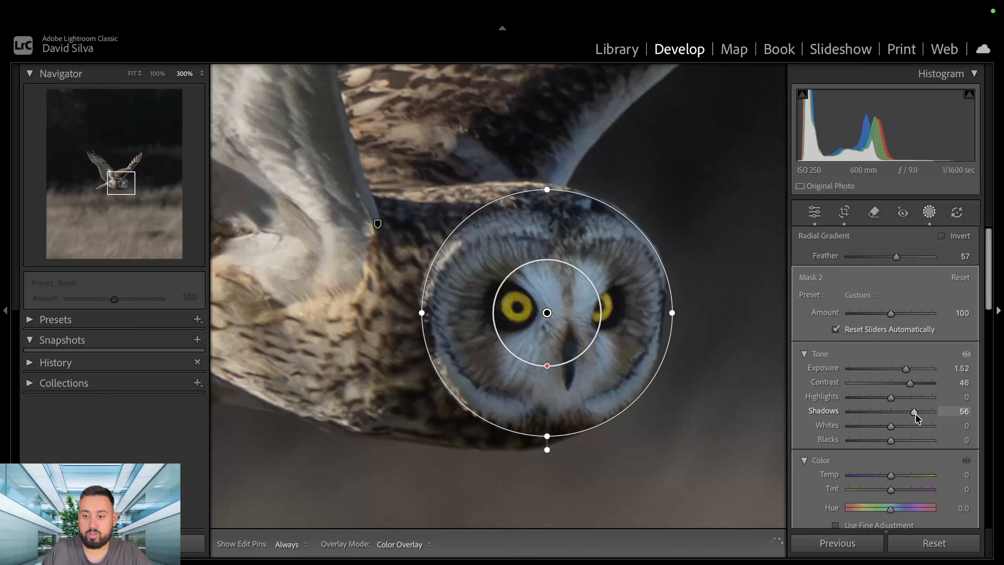
pyautogui.moveTo(864, 399); pyautogui.dragTo(830, 407)
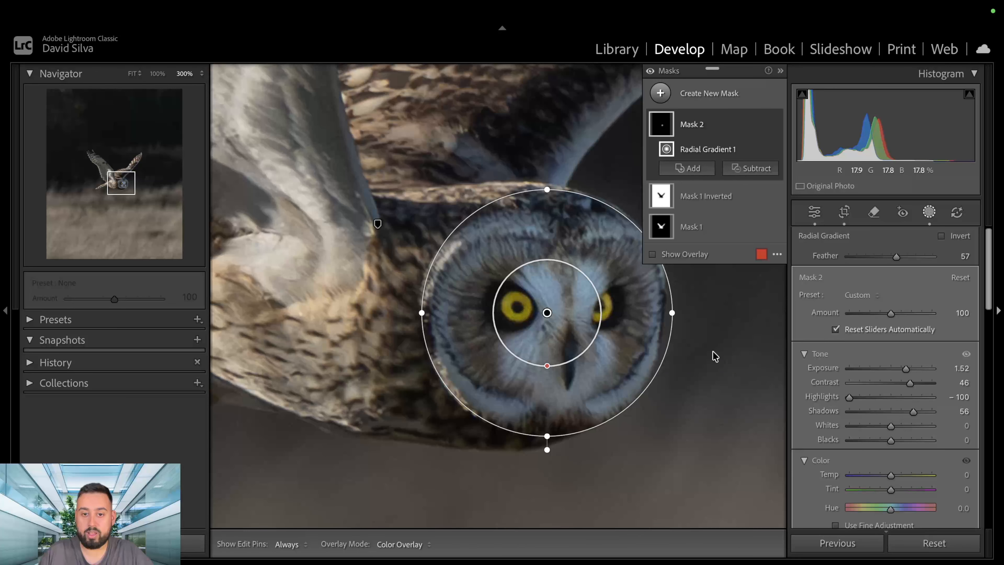
pyautogui.moveTo(890, 476); pyautogui.dragTo(905, 477)
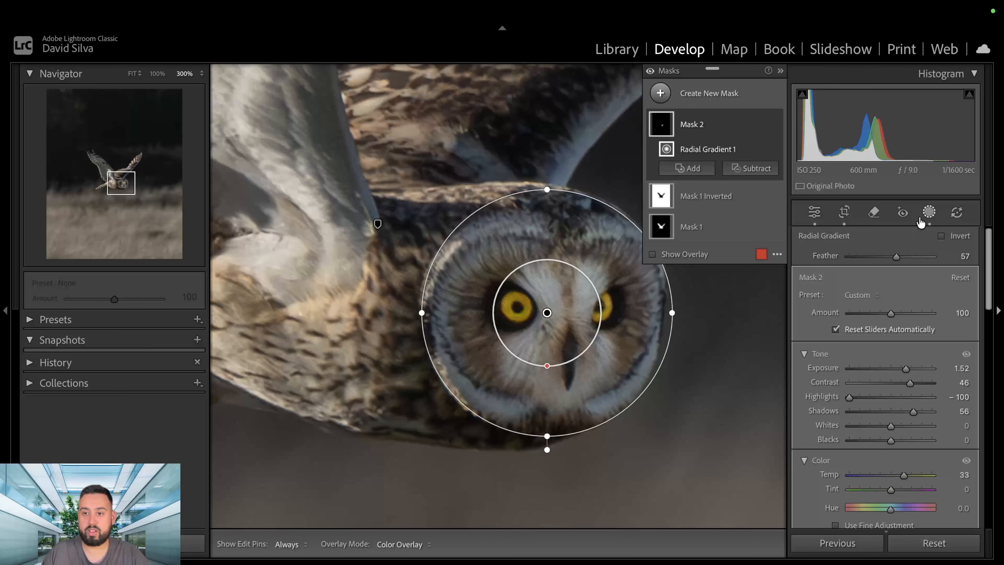
pyautogui.hotkey('shift', 'w')
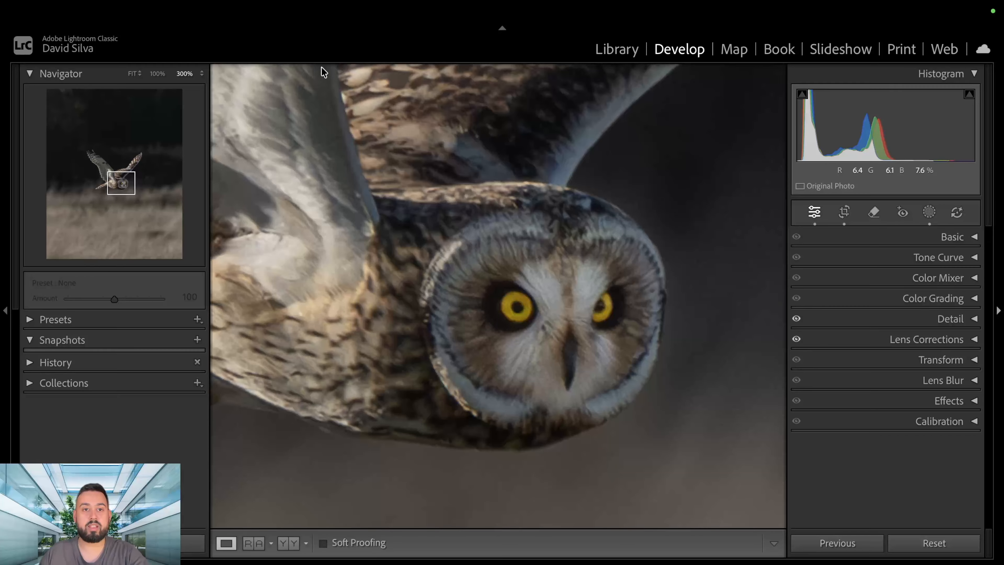
# Create a new brush mask and paint over both of the owl's yellow eyes with a size 3.0 brush.
pyautogui.click(132, 75)
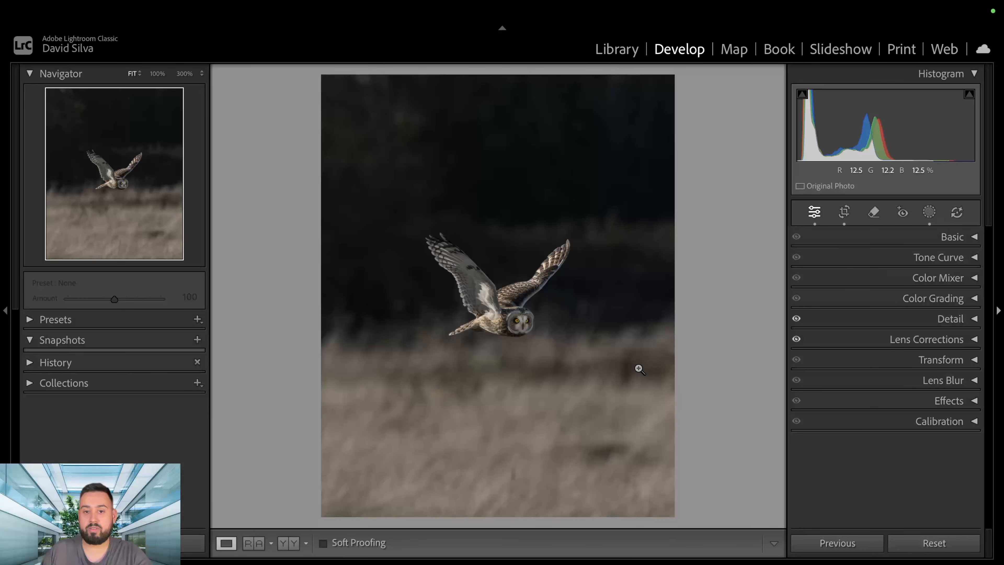
pyautogui.click(513, 324)
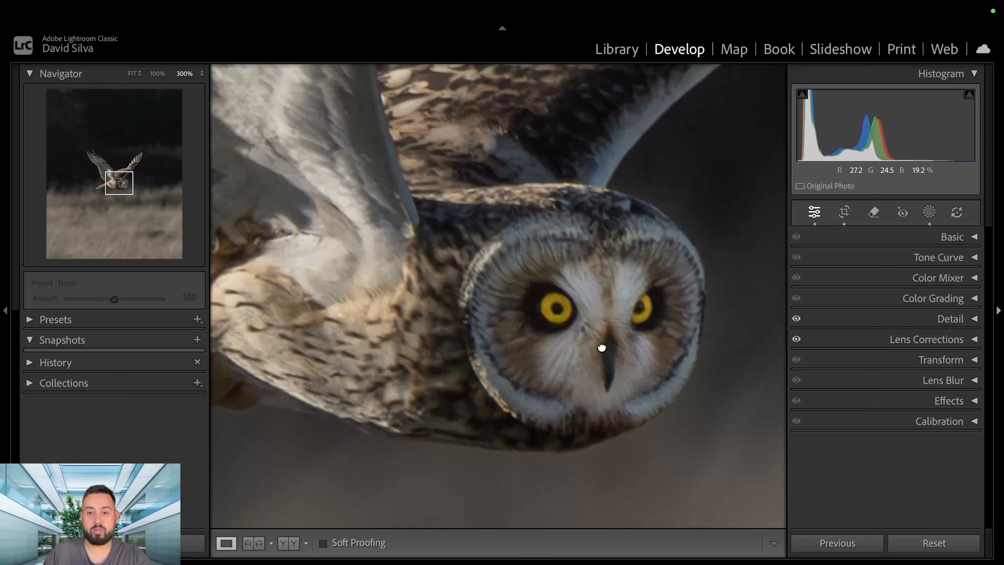
pyautogui.moveTo(601, 347); pyautogui.dragTo(544, 348)
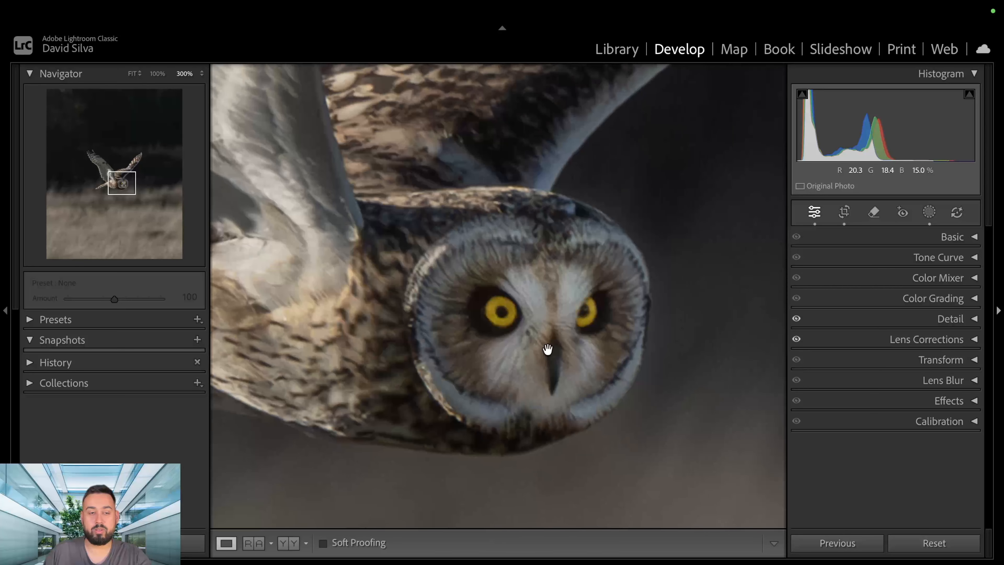
pyautogui.click(929, 213)
pyautogui.click(668, 94)
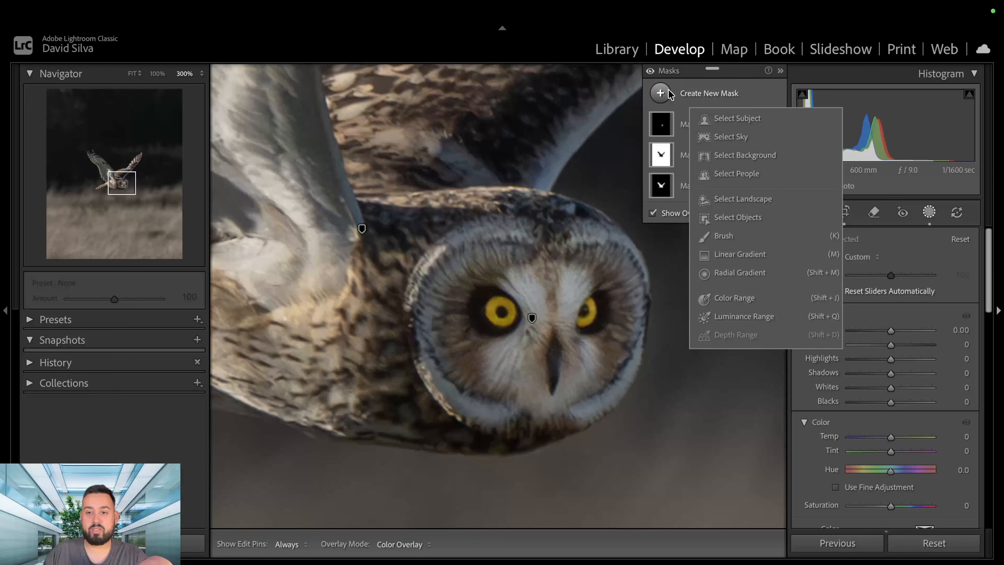
pyautogui.click(753, 238)
pyautogui.scroll(1, 499, 308)
pyautogui.scroll(1, 500, 311)
pyautogui.scroll(-1, 500, 310)
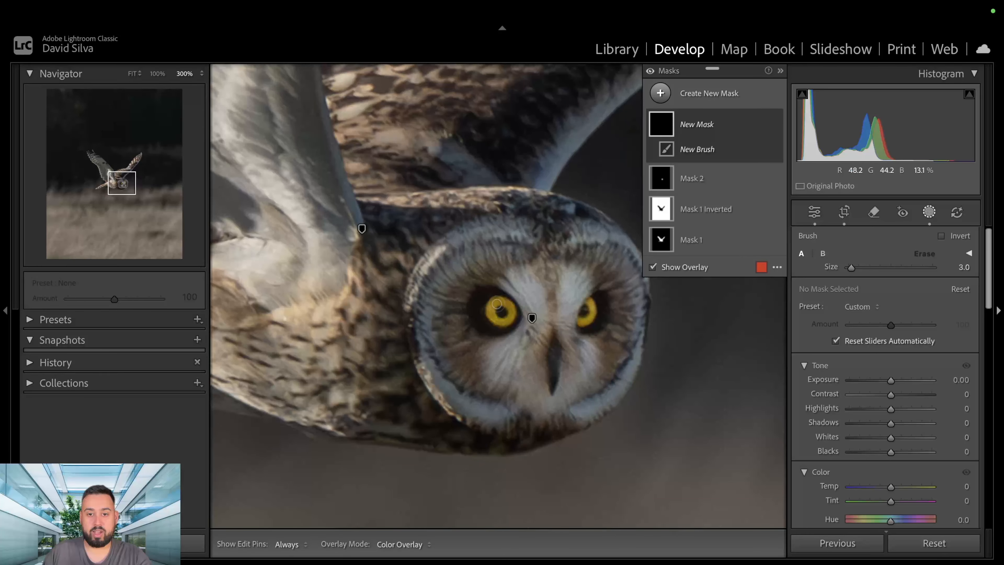
pyautogui.press('h')
pyautogui.moveTo(498, 301)
pyautogui.mouseDown()
pyautogui.moveTo(492, 311)
pyautogui.moveTo(502, 320)
pyautogui.moveTo(512, 313)
pyautogui.mouseUp()
pyautogui.press('h')
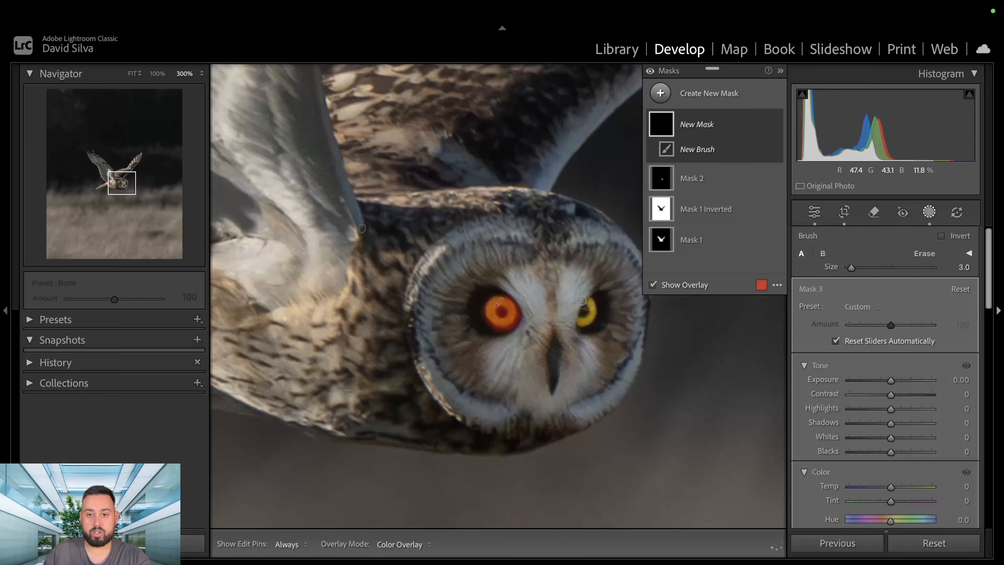
pyautogui.press('h')
pyautogui.moveTo(591, 301); pyautogui.dragTo(584, 323)
pyautogui.press('h')
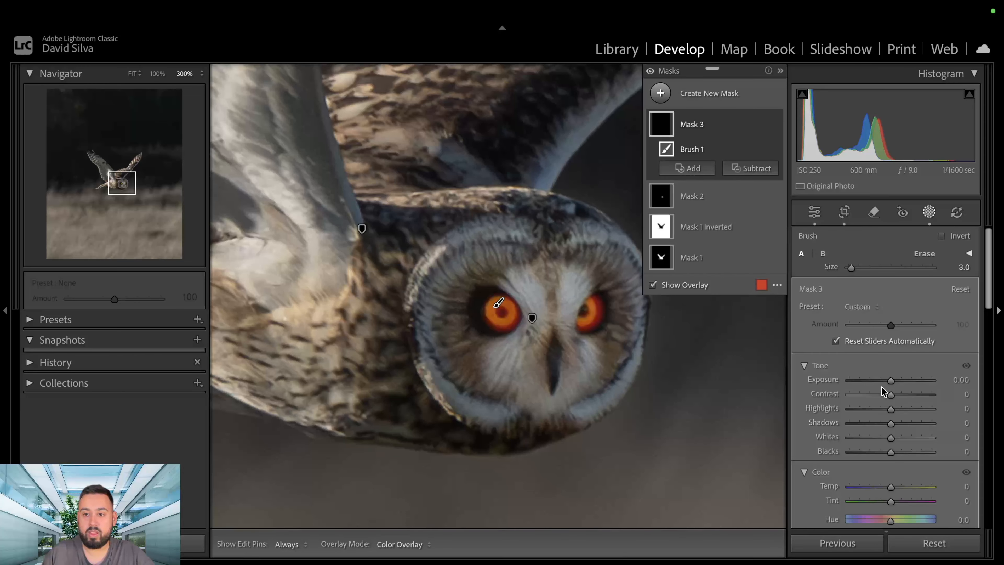
# Set the eye mask's exposure to 0.32, contrast to 36 and temp to 24, close masking and check the owl's face.
pyautogui.moveTo(889, 380); pyautogui.dragTo(906, 400)
pyautogui.moveTo(892, 486); pyautogui.dragTo(934, 493)
pyautogui.moveTo(823, 489); pyautogui.dragTo(805, 491)
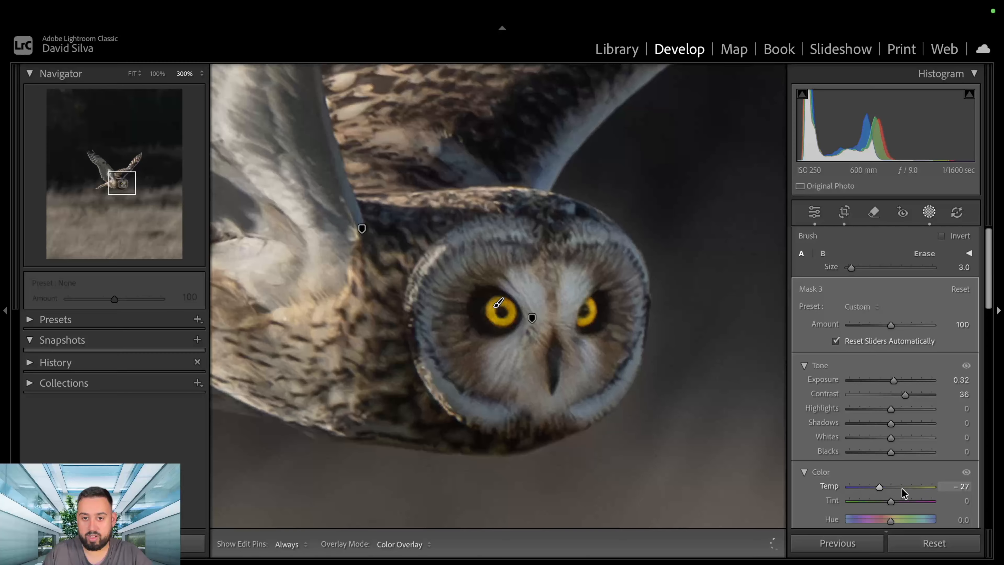
pyautogui.moveTo(887, 487); pyautogui.dragTo(902, 490)
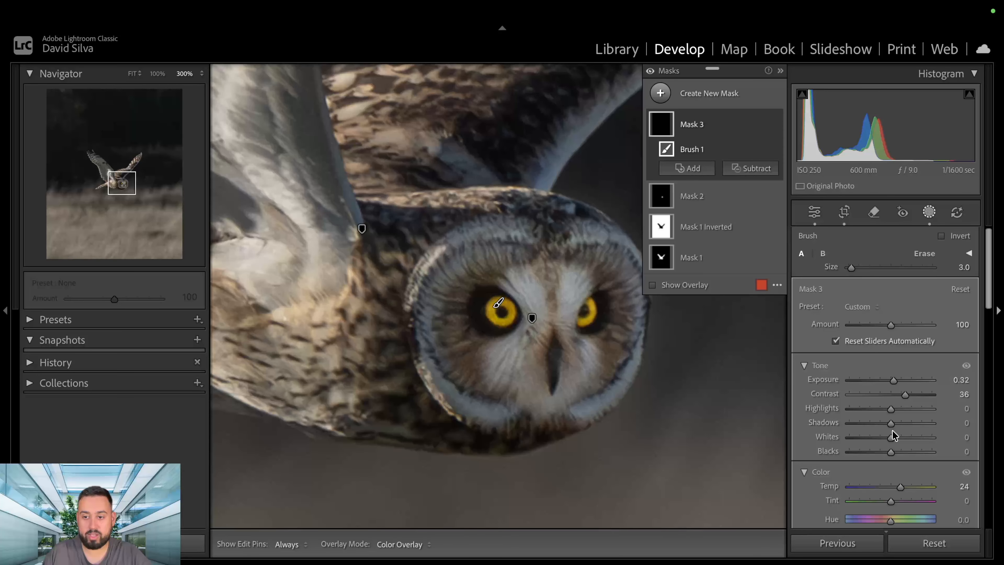
pyautogui.click(928, 213)
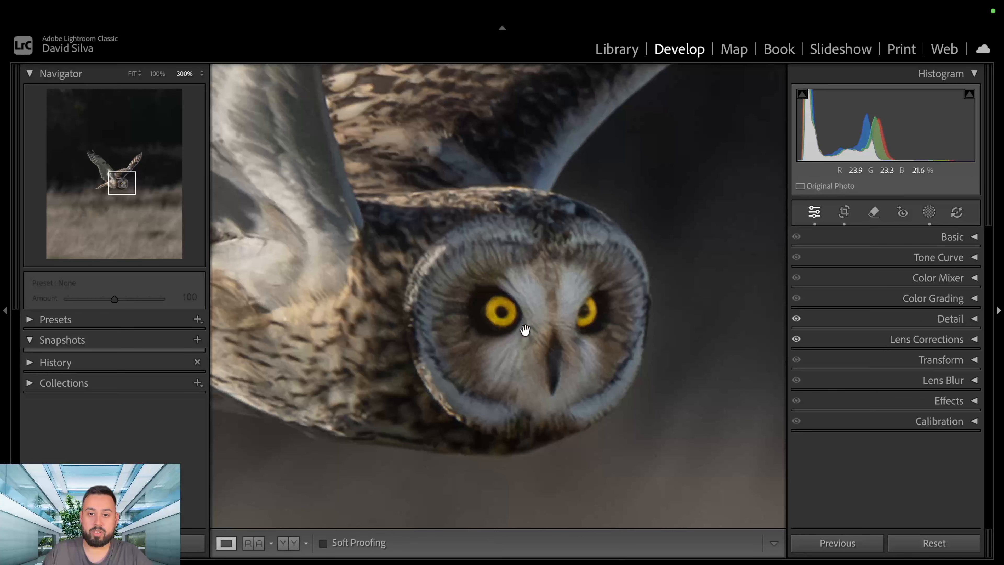
pyautogui.click(543, 327)
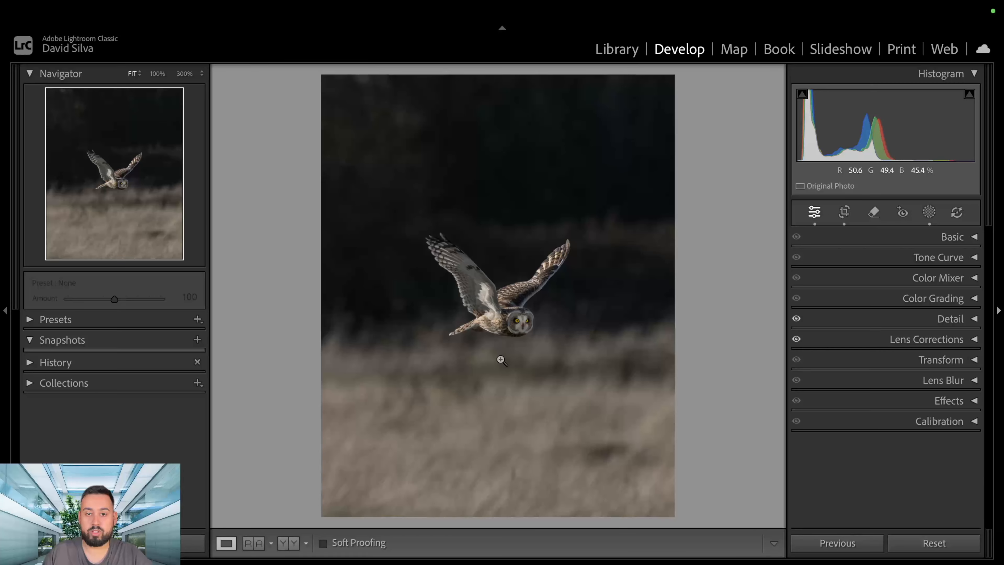
pyautogui.click(522, 326)
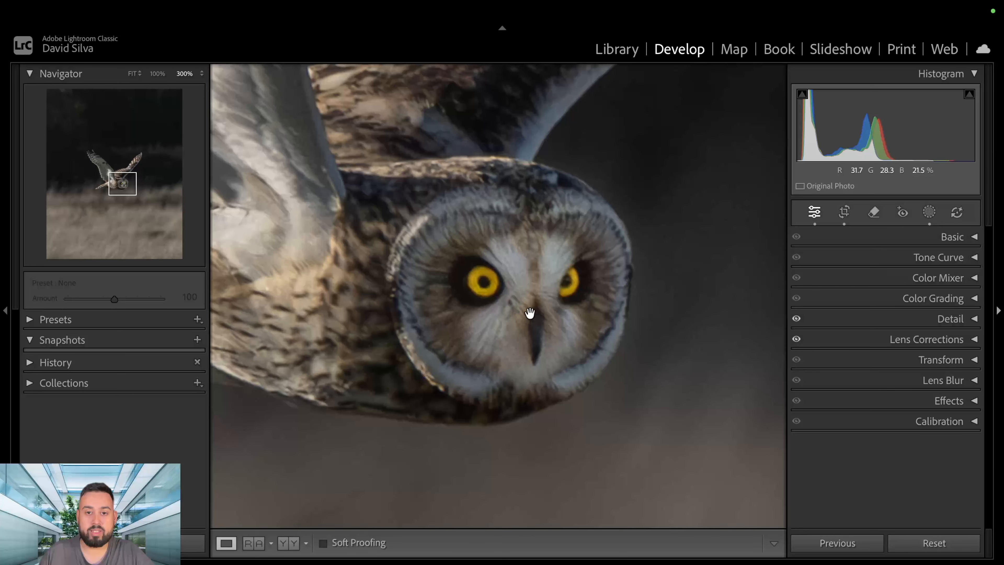
# Tighten the 4x5 crop around the flying owl, reposition the photo so the owl sits near the frame's centre, and apply it.
pyautogui.click(529, 312)
pyautogui.click(844, 215)
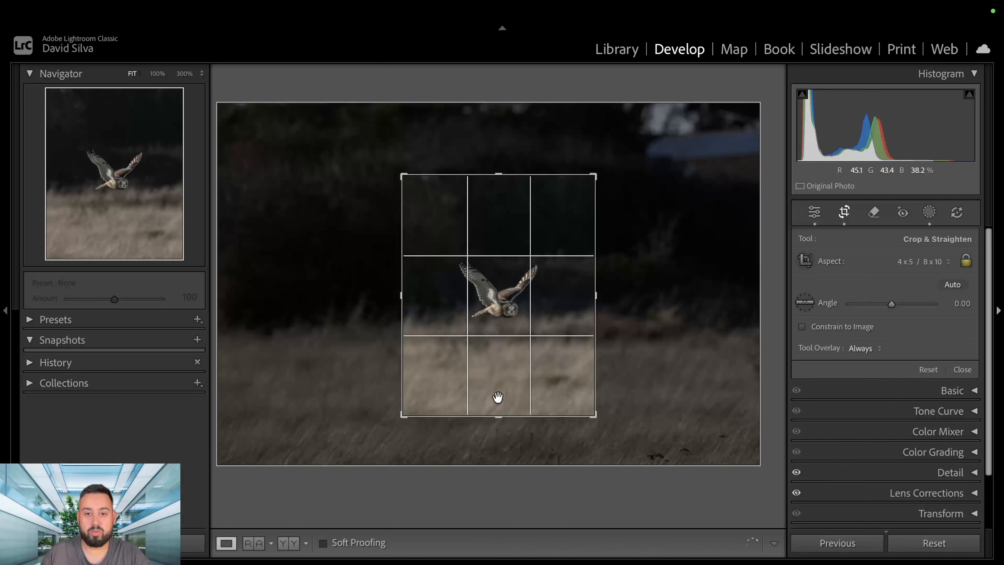
pyautogui.moveTo(498, 416); pyautogui.dragTo(499, 393)
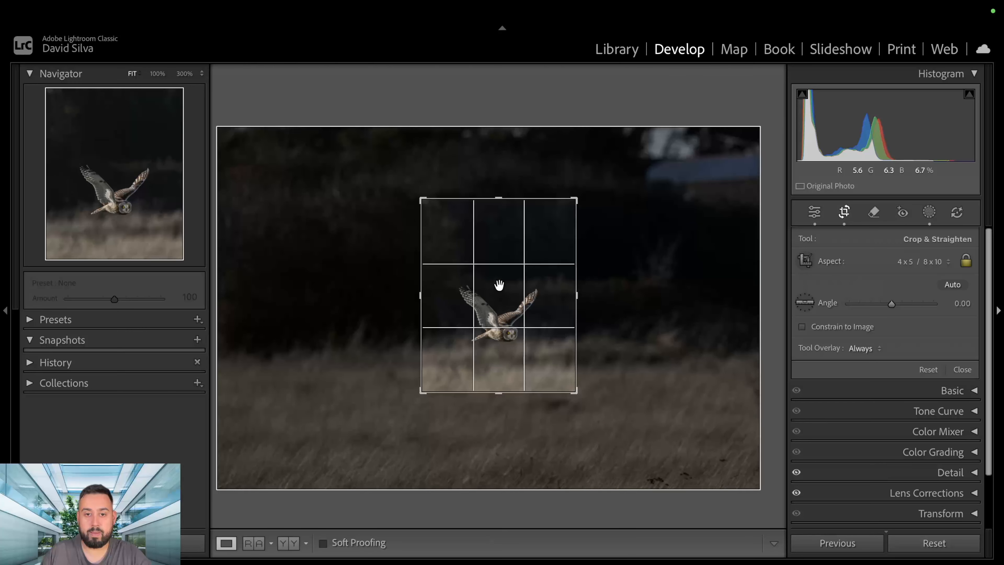
pyautogui.moveTo(498, 304); pyautogui.dragTo(497, 281)
pyautogui.press('Return')
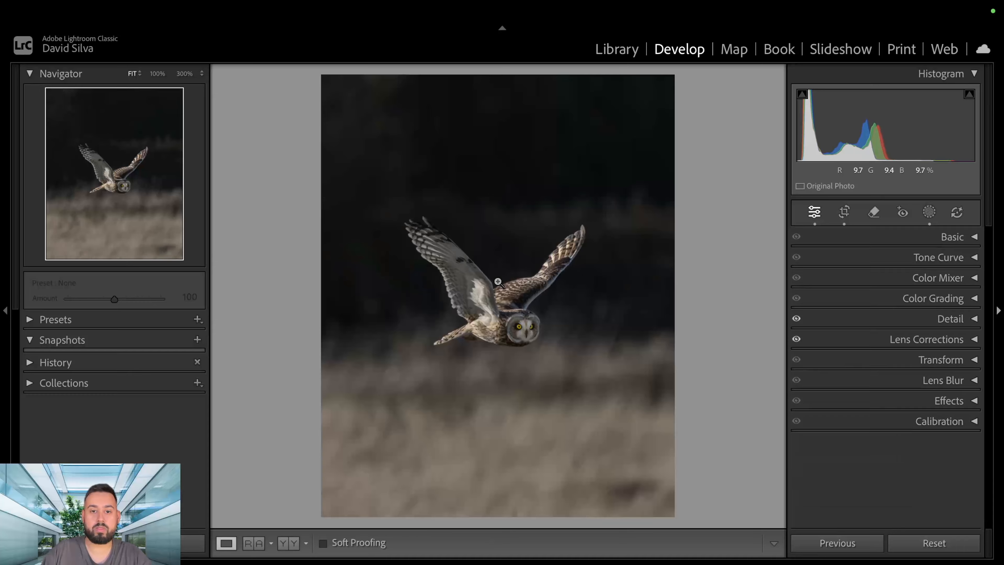
# Add a linear gradient mask rising from the photo's bottom edge to the owl's wings, and subtract the owl with an object selection.
pyautogui.click(930, 216)
pyautogui.click(666, 96)
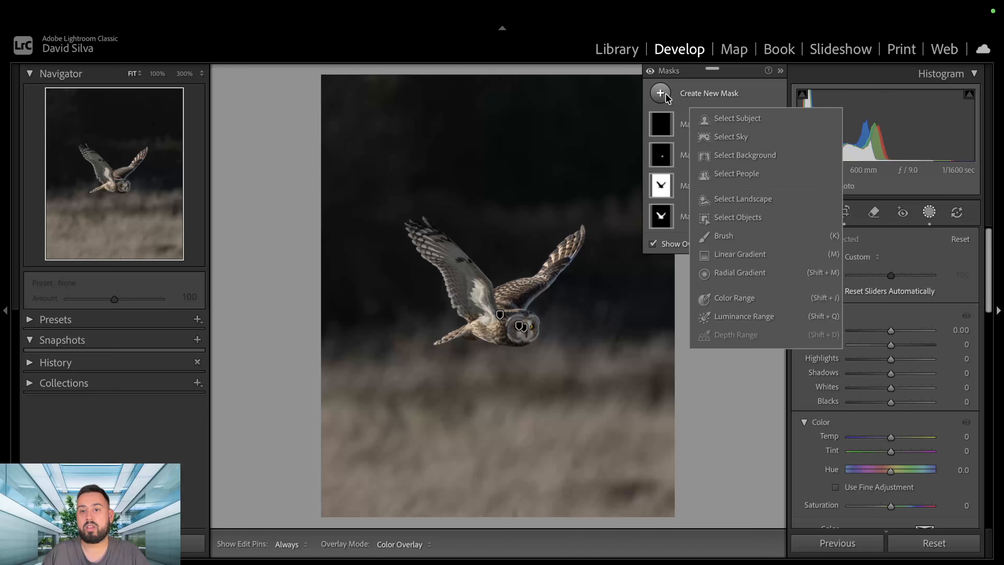
pyautogui.click(751, 255)
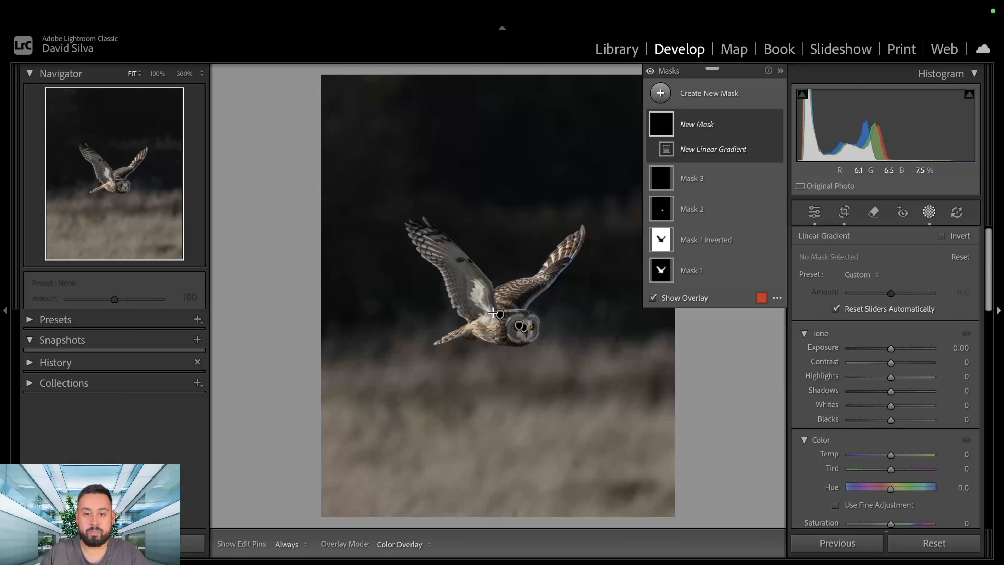
pyautogui.moveTo(498, 517); pyautogui.dragTo(497, 277)
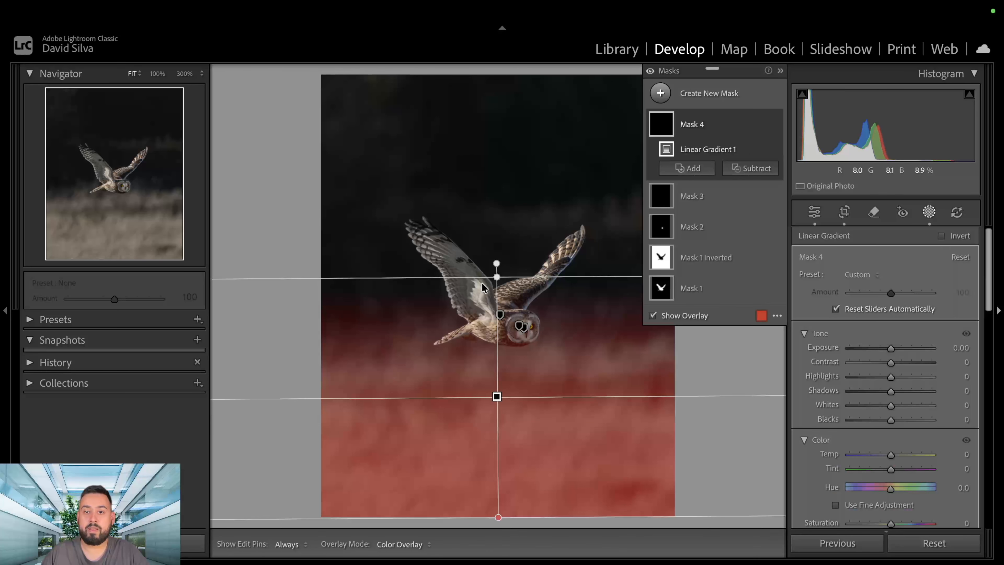
pyautogui.click(754, 169)
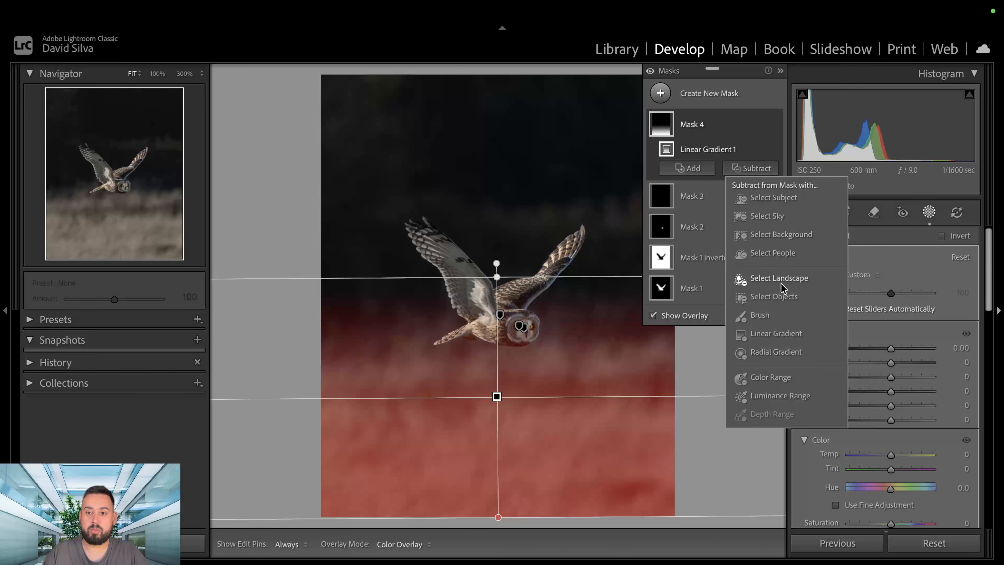
pyautogui.click(775, 298)
pyautogui.moveTo(386, 190); pyautogui.dragTo(610, 394)
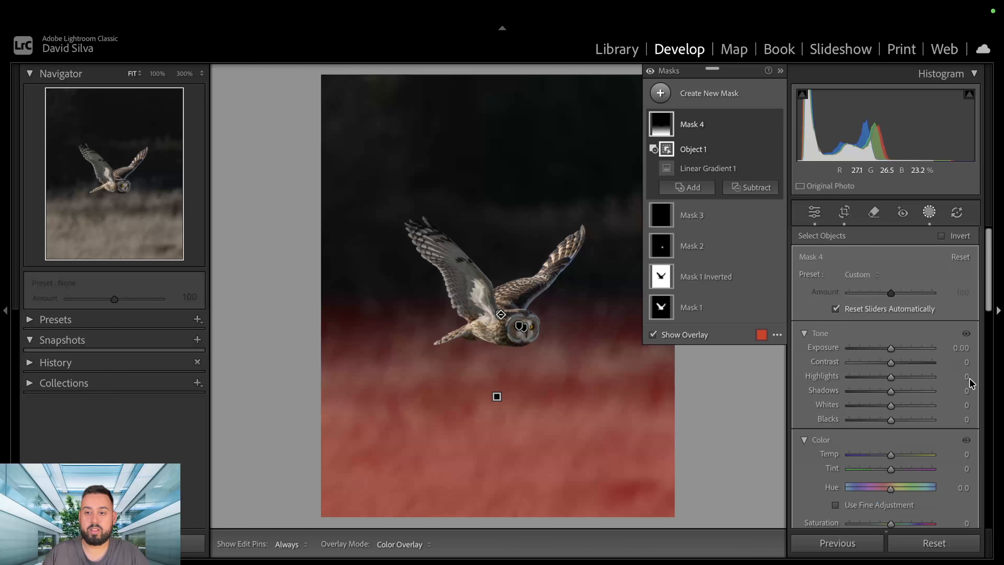
# Set the grass gradient mask's exposure to -0.11, highlights to -20, temp to 20 and tint to 10.
pyautogui.moveTo(891, 348); pyautogui.dragTo(881, 378)
pyautogui.moveTo(892, 459); pyautogui.dragTo(899, 458)
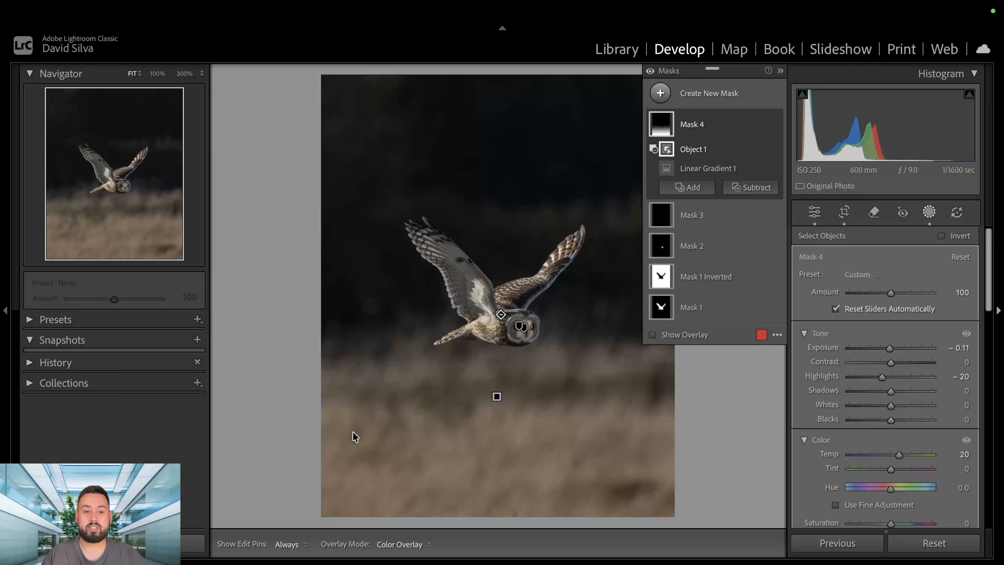
pyautogui.moveTo(891, 471); pyautogui.dragTo(894, 469)
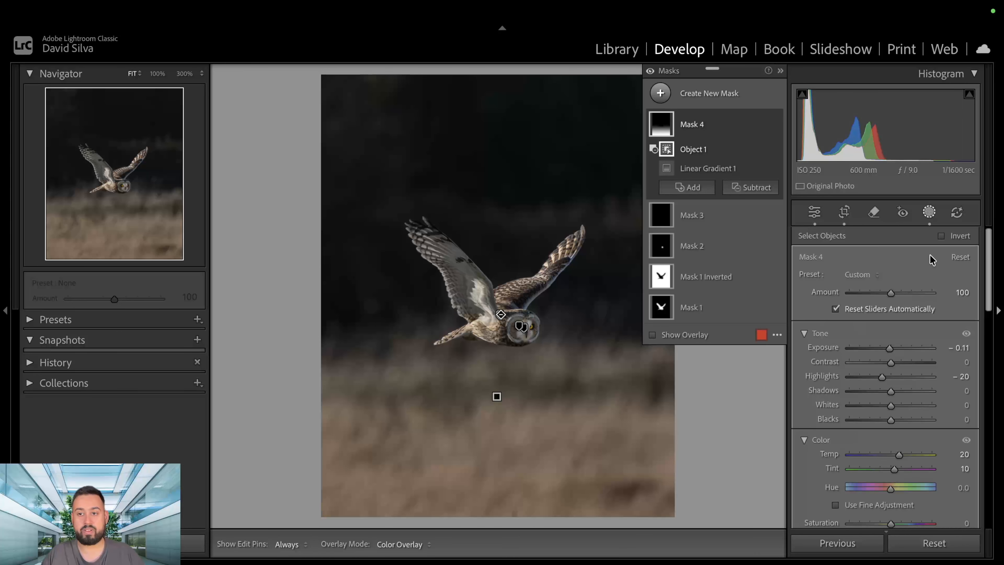
# Add a linear gradient mask from the photo's top edge down to just below the owl, and subtract the owl with an object selection.
pyautogui.click(661, 94)
pyautogui.click(740, 254)
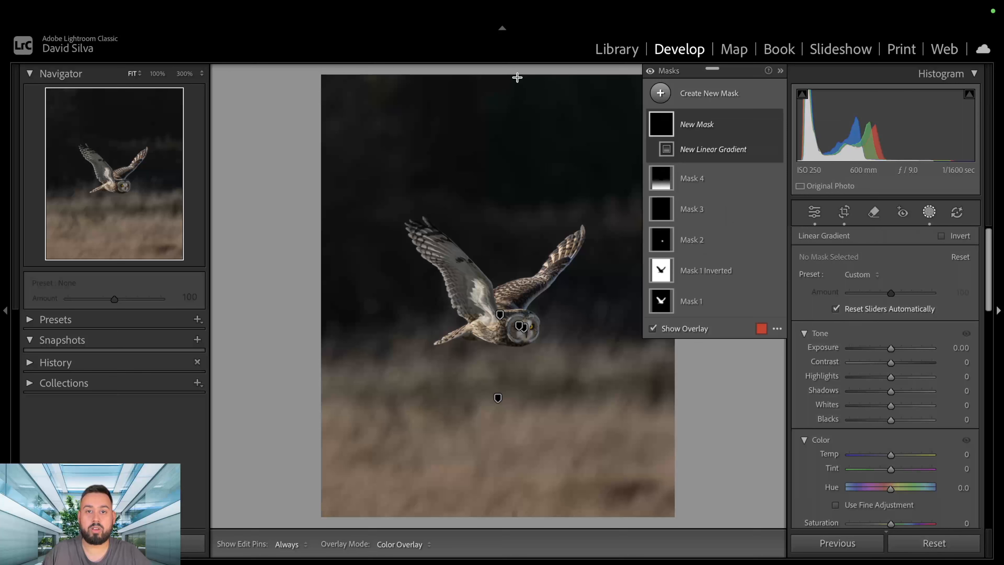
pyautogui.moveTo(517, 77); pyautogui.dragTo(518, 391)
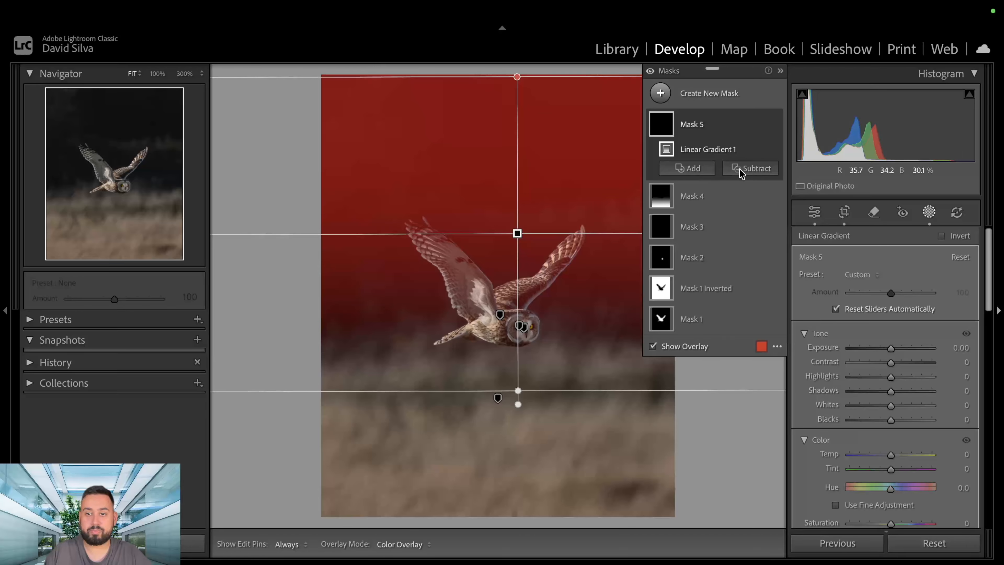
pyautogui.click(740, 170)
pyautogui.click(755, 298)
pyautogui.moveTo(394, 210); pyautogui.dragTo(608, 381)
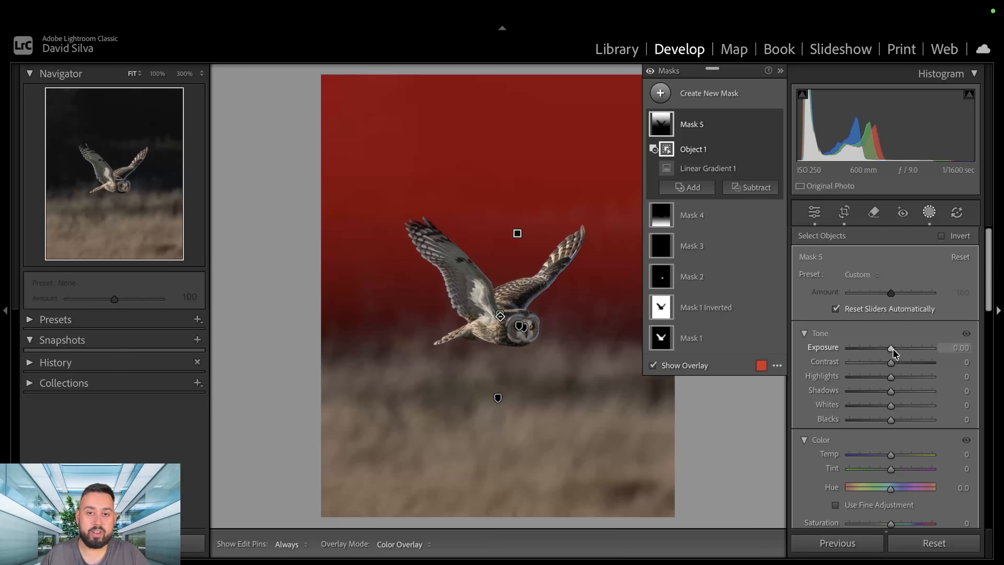
# Try a darker exposure on the upper gradient mask, reset it, set shadows to 57, temp to 29 and tint to -8, and close masking.
pyautogui.moveTo(893, 348)
pyautogui.mouseDown()
pyautogui.moveTo(922, 346)
pyautogui.moveTo(878, 354)
pyautogui.mouseUp()
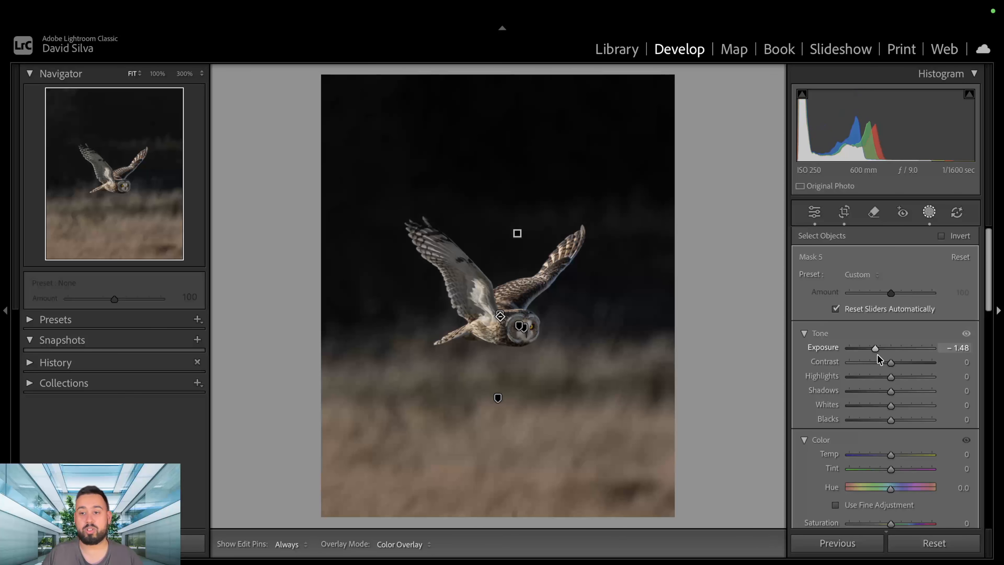
pyautogui.doubleClick(877, 350)
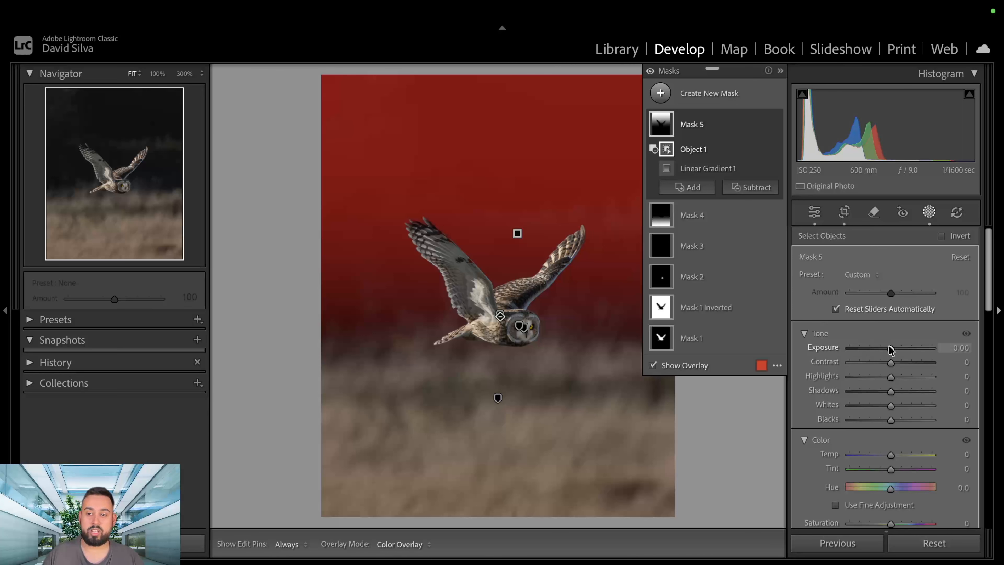
pyautogui.moveTo(891, 391); pyautogui.dragTo(913, 394)
pyautogui.moveTo(890, 455); pyautogui.dragTo(900, 451)
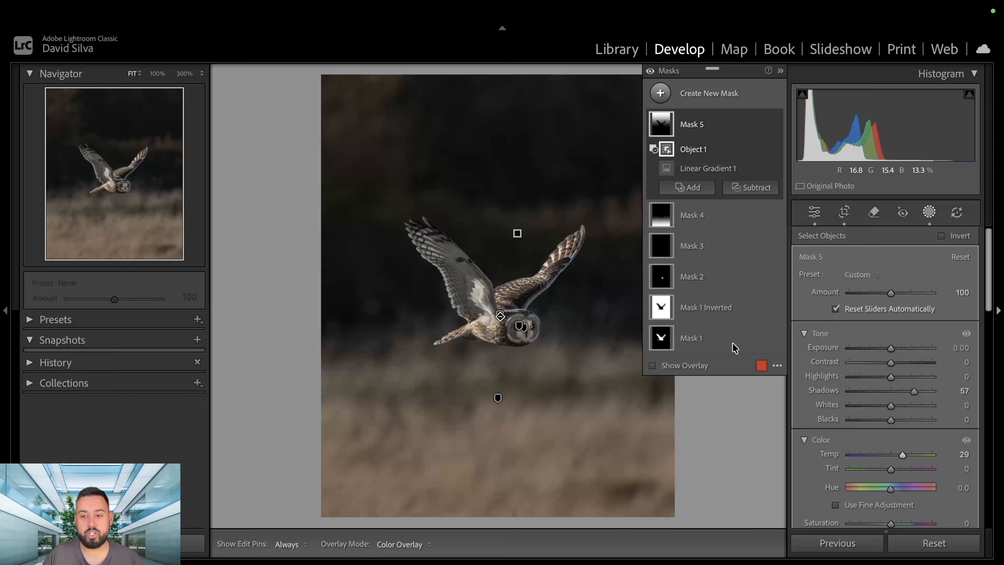
pyautogui.moveTo(892, 470); pyautogui.dragTo(888, 472)
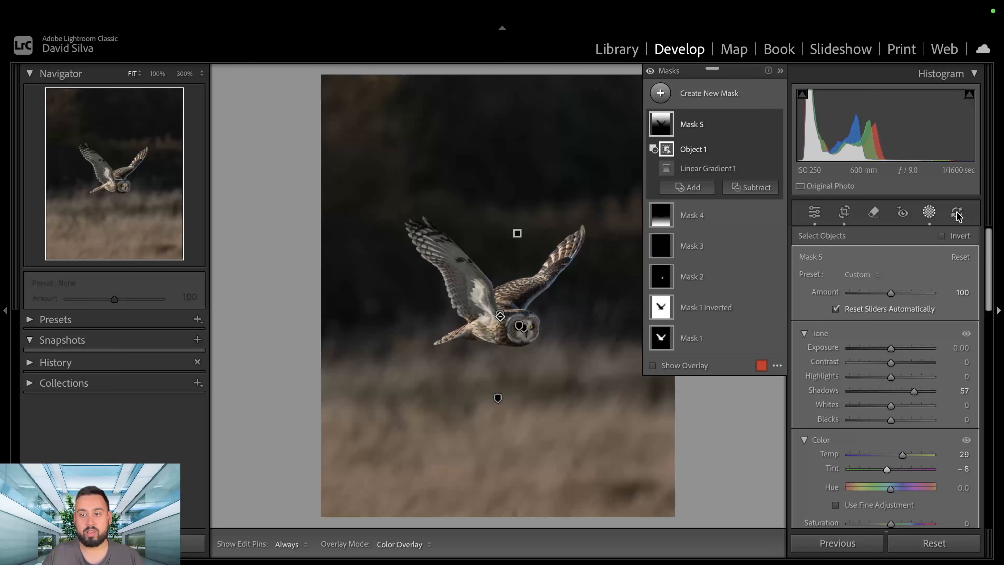
pyautogui.click(931, 217)
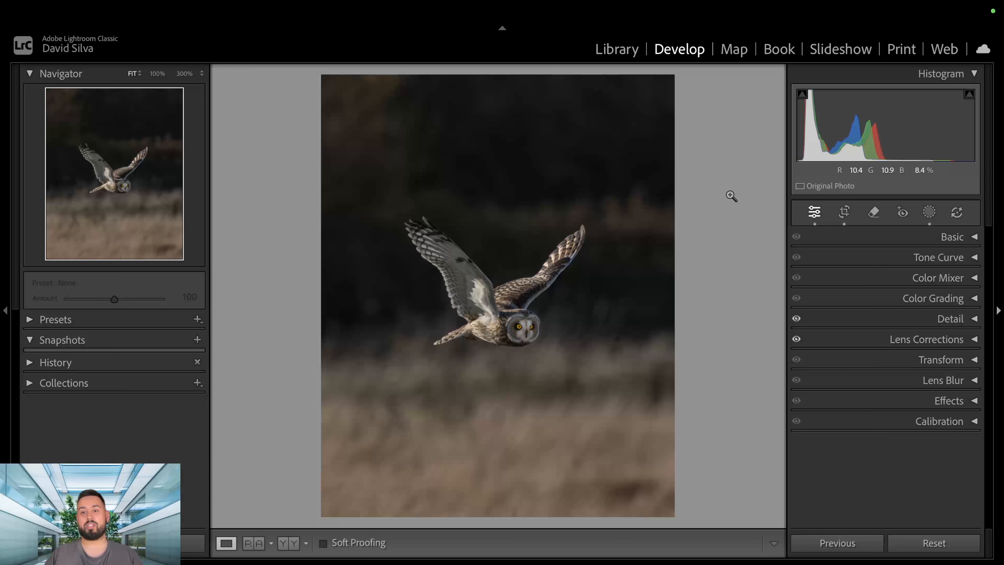
# Try to remove the lighter background patch in the photo's upper-left corner with generative AI and a size 24 brush.
pyautogui.click(874, 214)
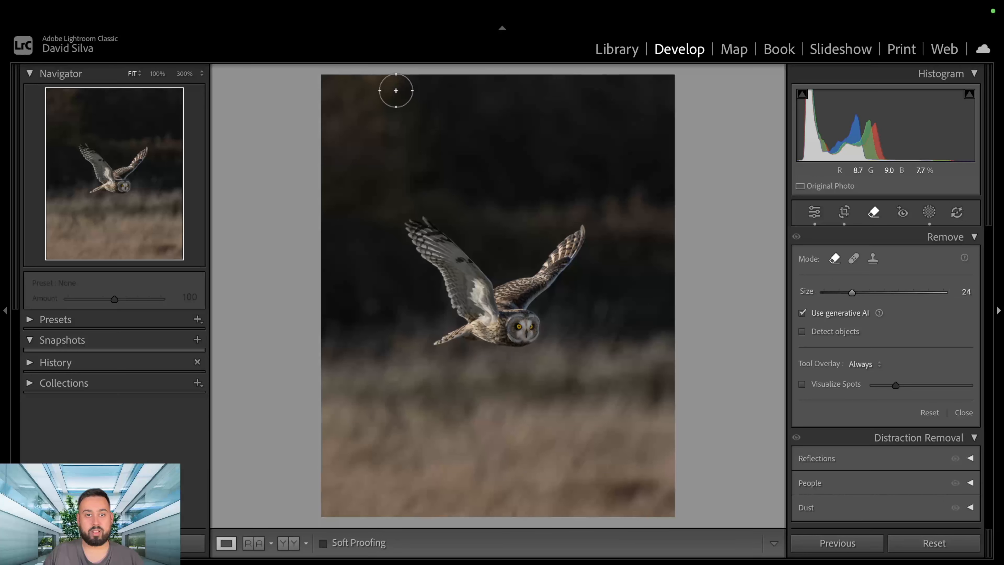
pyautogui.moveTo(394, 86)
pyautogui.mouseDown()
pyautogui.moveTo(401, 182)
pyautogui.moveTo(389, 204)
pyautogui.moveTo(325, 184)
pyautogui.moveTo(328, 94)
pyautogui.moveTo(370, 73)
pyautogui.moveTo(390, 78)
pyautogui.moveTo(364, 143)
pyautogui.moveTo(336, 130)
pyautogui.moveTo(352, 188)
pyautogui.moveTo(369, 175)
pyautogui.moveTo(498, 213)
pyautogui.mouseUp()
pyautogui.click(947, 455)
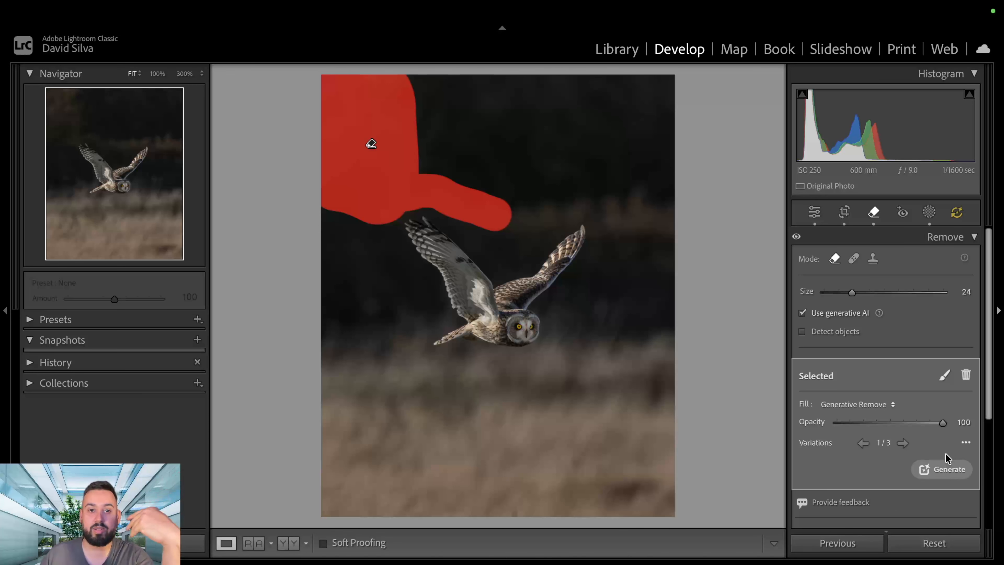
pyautogui.click(876, 219)
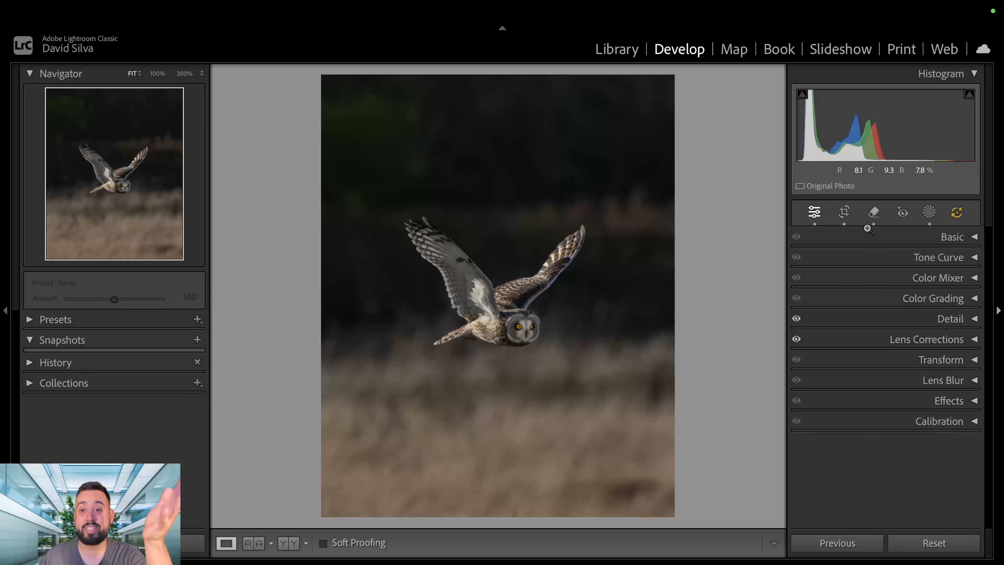
pyautogui.click(873, 214)
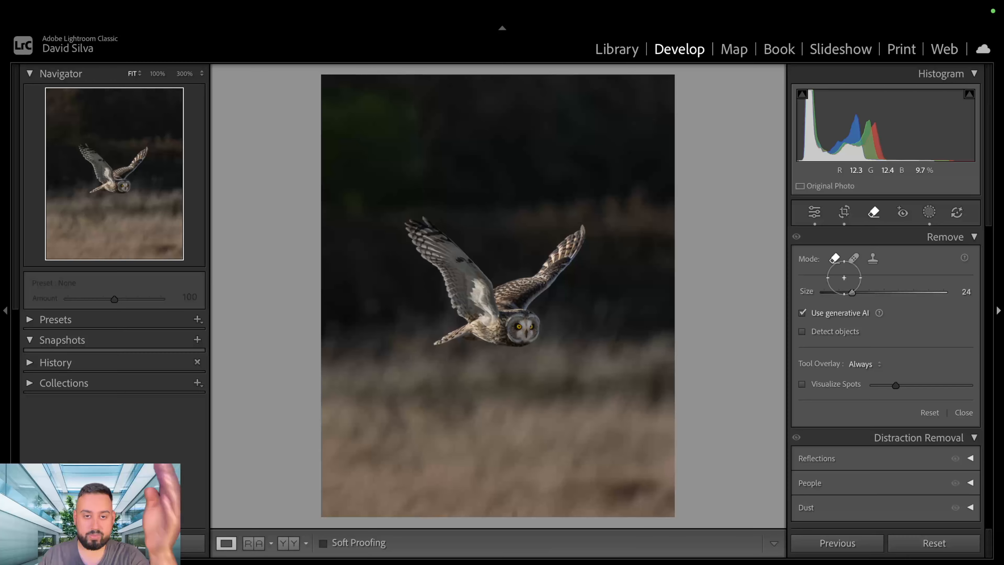
pyautogui.click(872, 214)
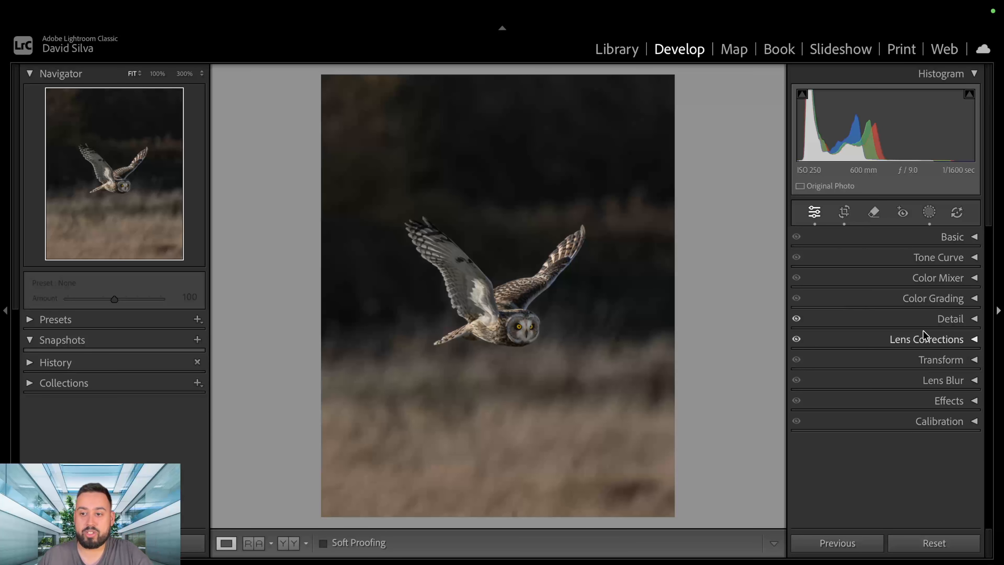
# Add a linear gradient mask from the photo's left edge across to the owl's far wing, and subtract the owl with an object selection.
pyautogui.click(928, 213)
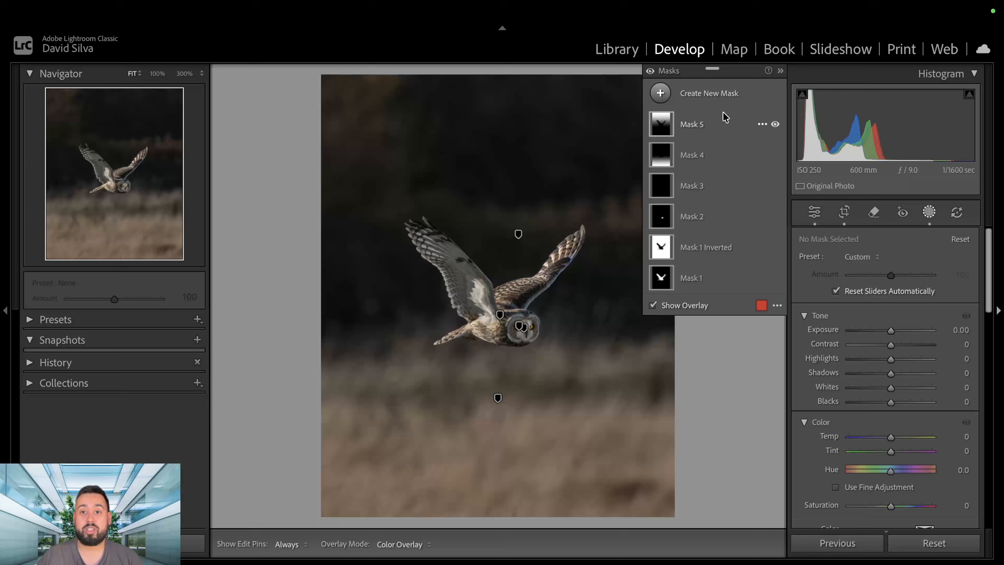
pyautogui.click(660, 94)
pyautogui.click(741, 254)
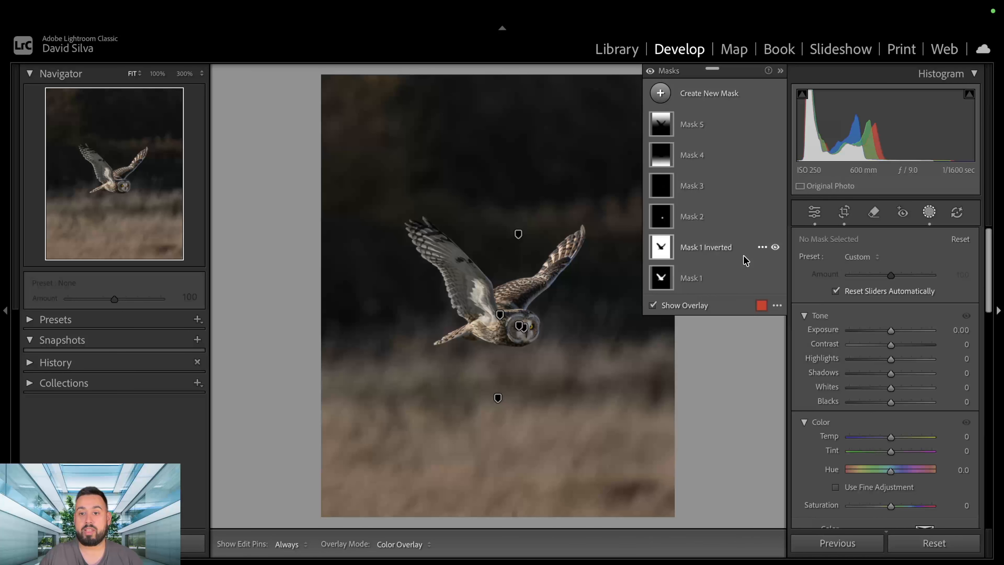
pyautogui.moveTo(319, 262); pyautogui.dragTo(581, 261)
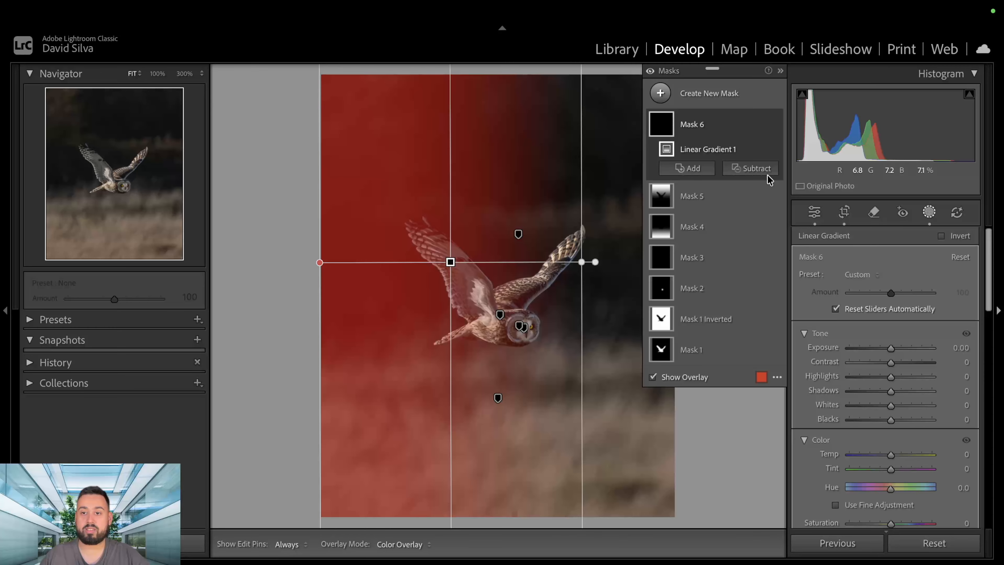
pyautogui.click(767, 175)
pyautogui.click(784, 302)
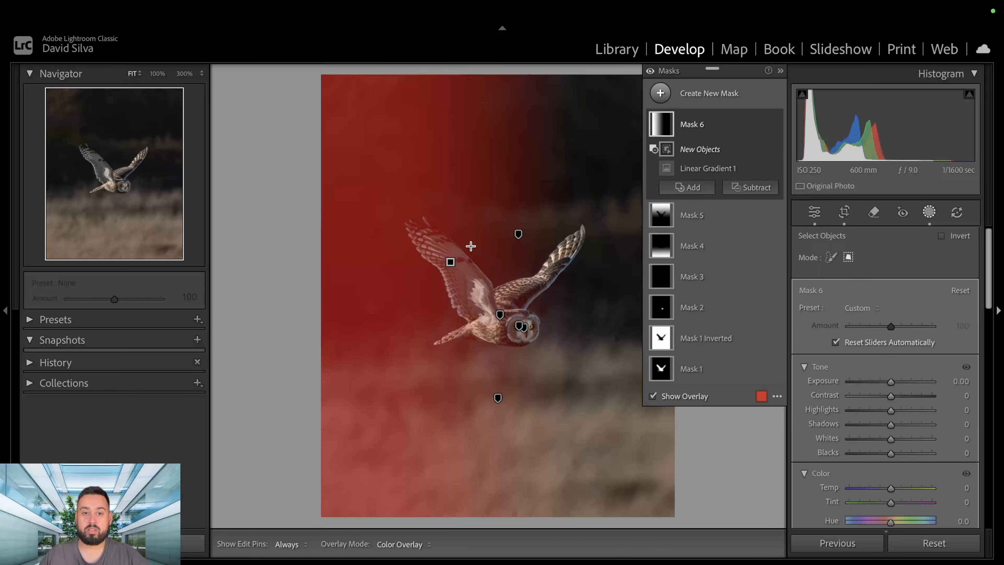
pyautogui.click(439, 300)
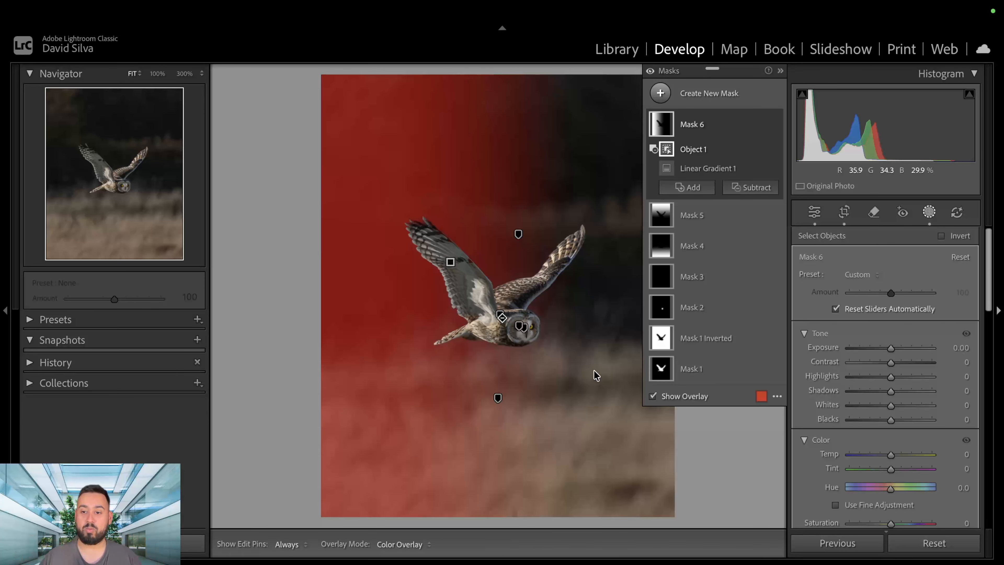
# Set the left gradient mask's exposure to 0.59 and temp to 18, and fine-tune it with slightly less exposure and a warmer temp.
pyautogui.moveTo(891, 350); pyautogui.dragTo(897, 352)
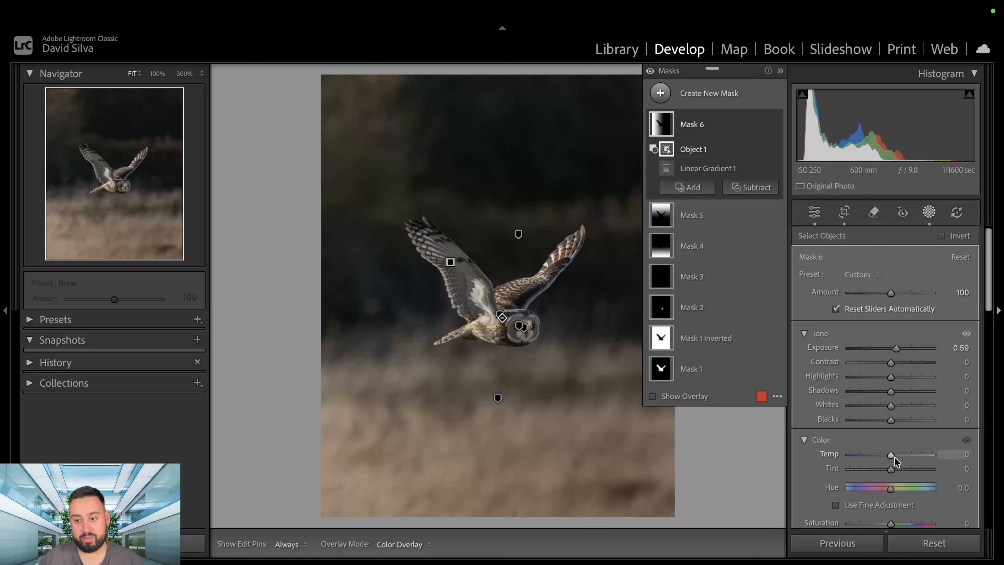
pyautogui.moveTo(891, 455)
pyautogui.mouseDown()
pyautogui.moveTo(908, 454)
pyautogui.moveTo(899, 451)
pyautogui.mouseUp()
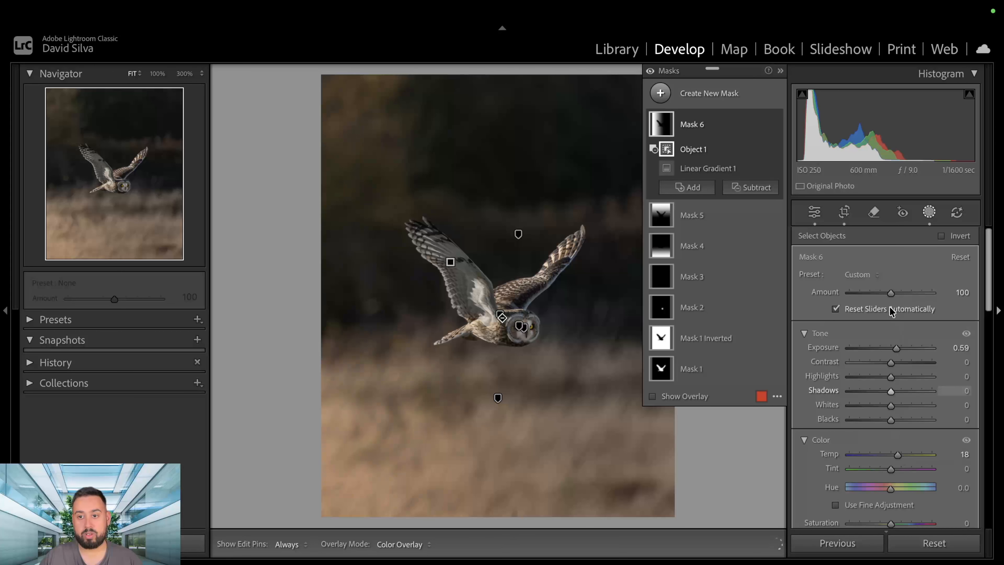
pyautogui.moveTo(896, 348); pyautogui.dragTo(892, 349)
pyautogui.moveTo(897, 453); pyautogui.dragTo(901, 453)
pyautogui.click(660, 99)
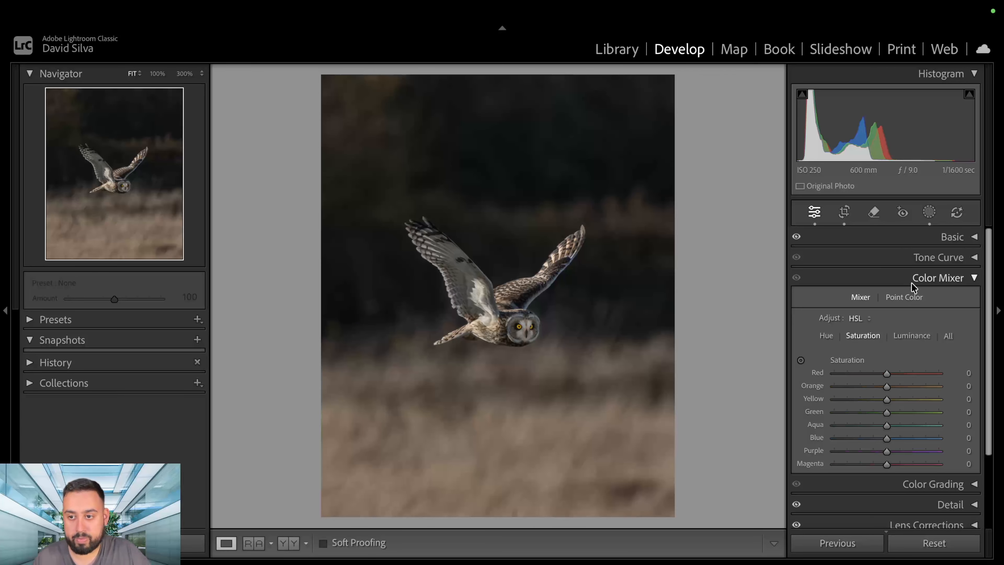
# Reduce the blue saturation in the Color Mixer to -65 to tone down the blue fringe along the owl's wing.
pyautogui.click(918, 278)
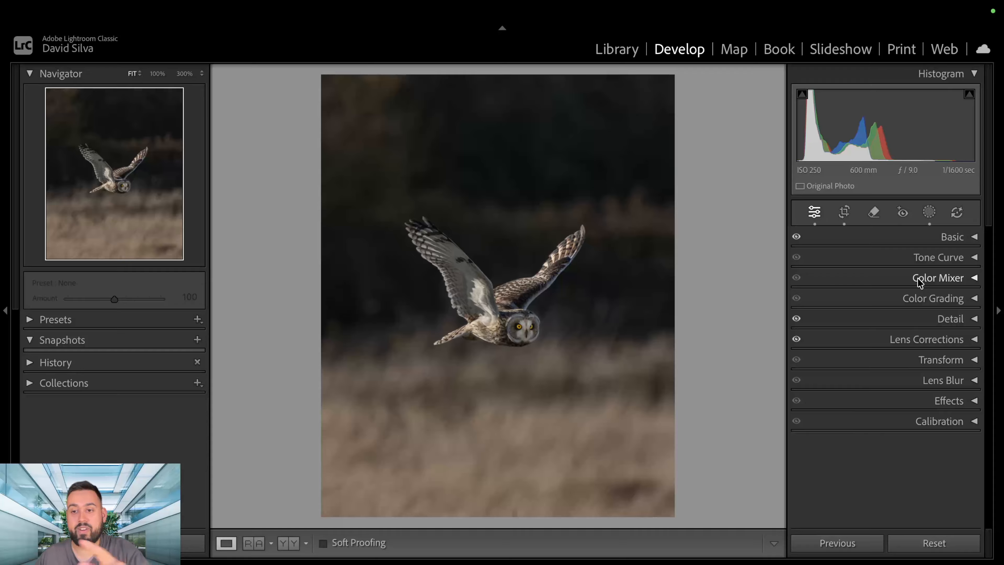
pyautogui.click(917, 277)
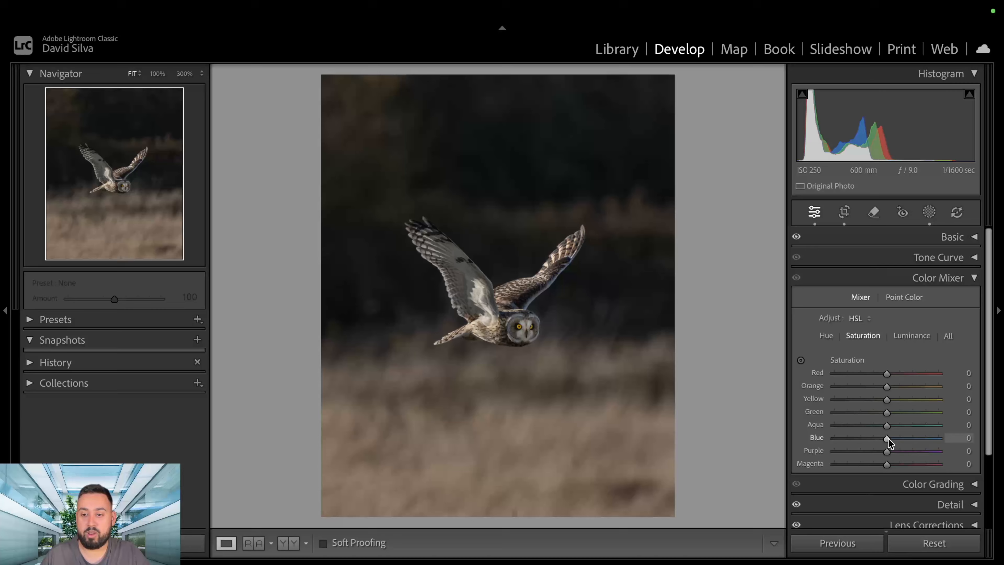
pyautogui.moveTo(887, 438); pyautogui.dragTo(975, 440)
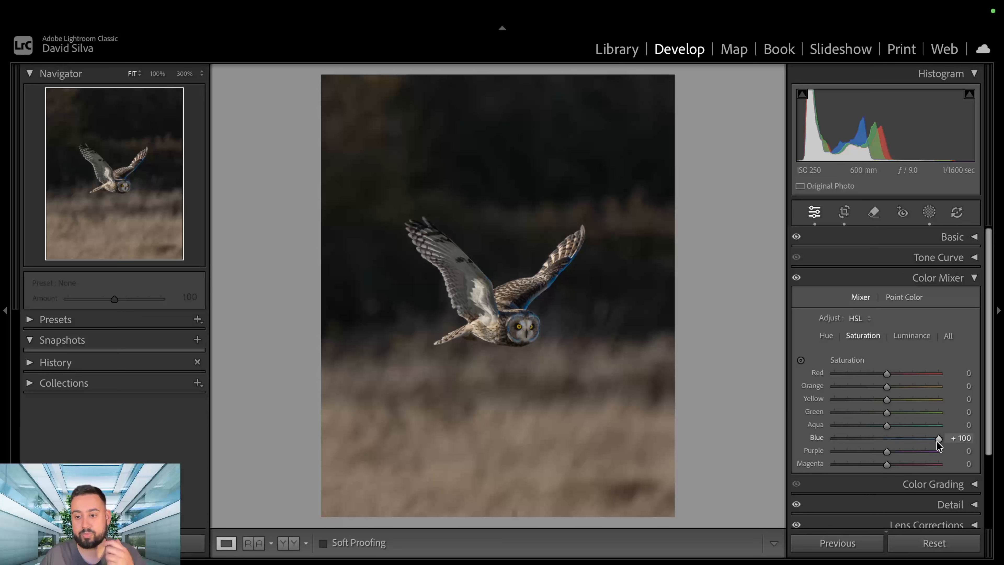
pyautogui.moveTo(938, 440); pyautogui.dragTo(854, 438)
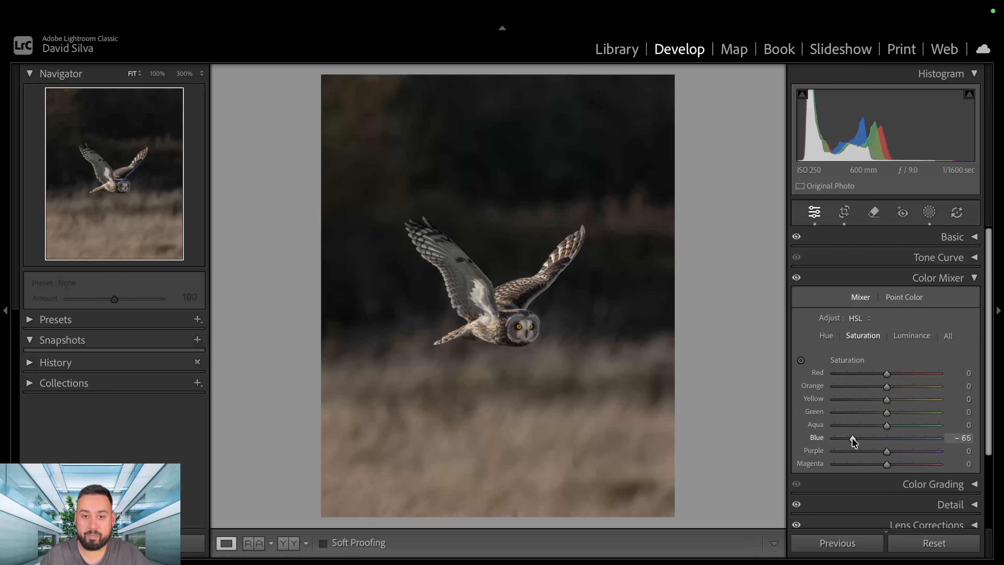
# Inspect the owl up close, and lower the orange luminance in the Color Mixer to -47.
pyautogui.click(512, 336)
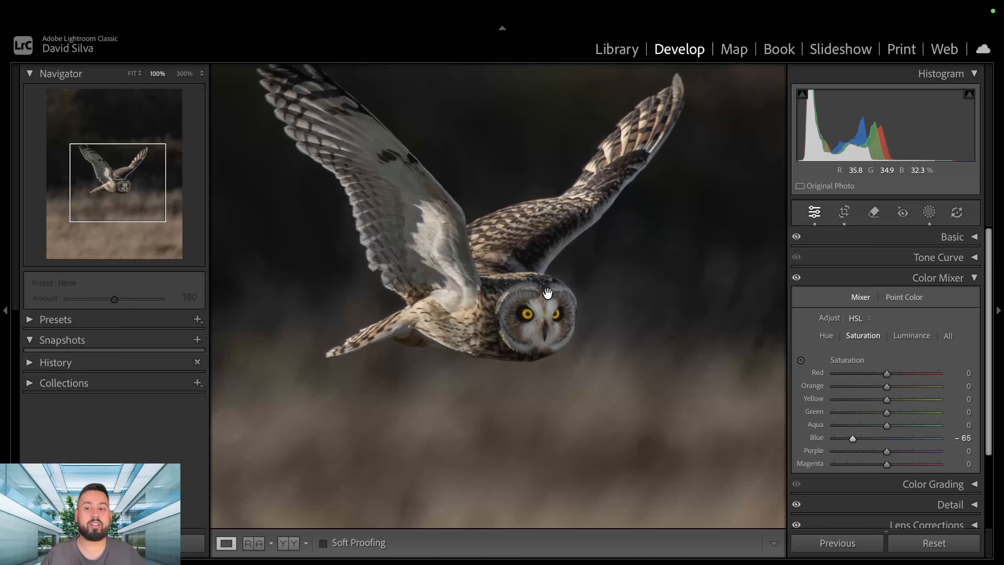
pyautogui.click(558, 296)
pyautogui.click(910, 336)
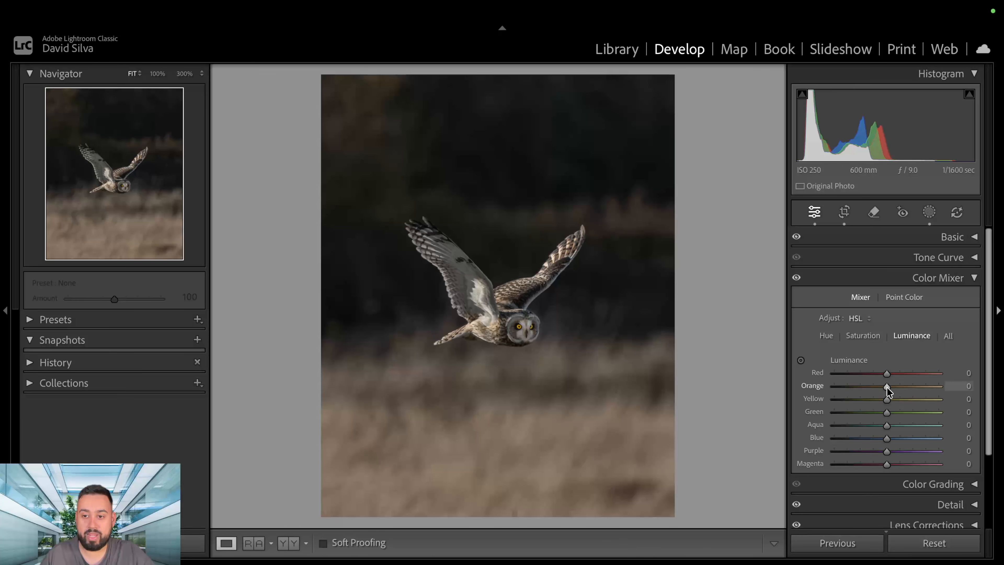
pyautogui.moveTo(886, 386); pyautogui.dragTo(861, 389)
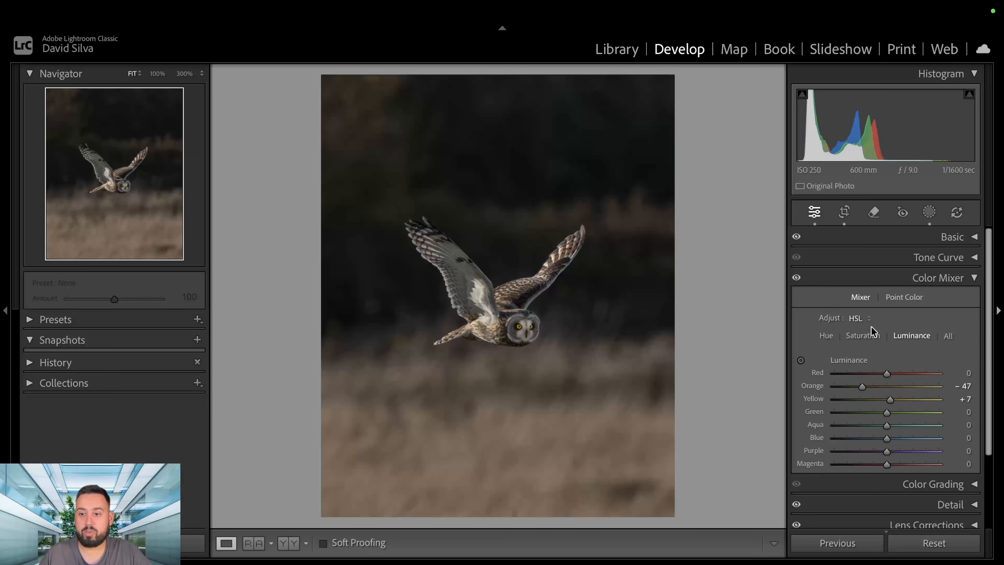
# Raise the green saturation in the Color Mixer to +76 and reduce the green luminance.
pyautogui.click(867, 337)
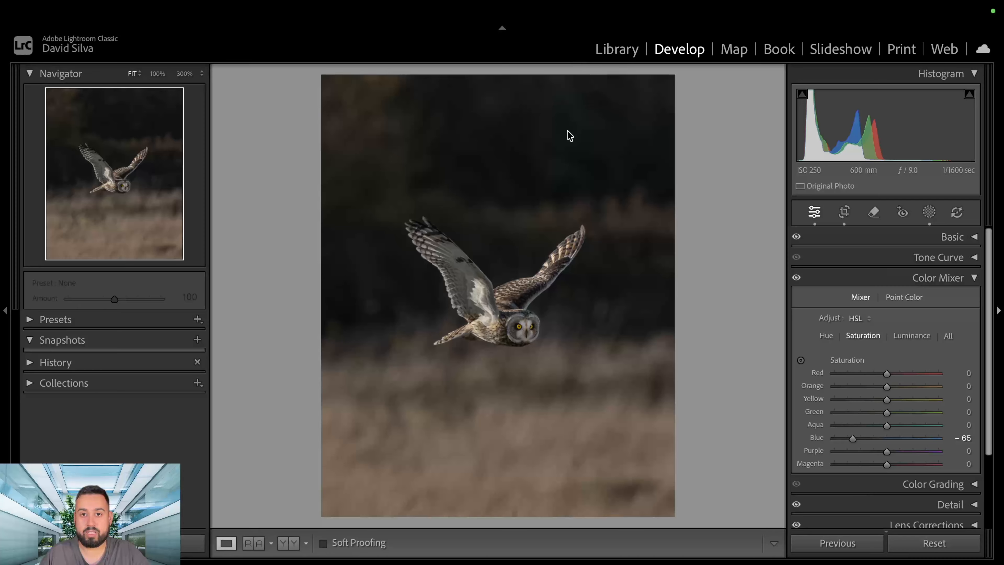
pyautogui.moveTo(888, 415); pyautogui.dragTo(926, 413)
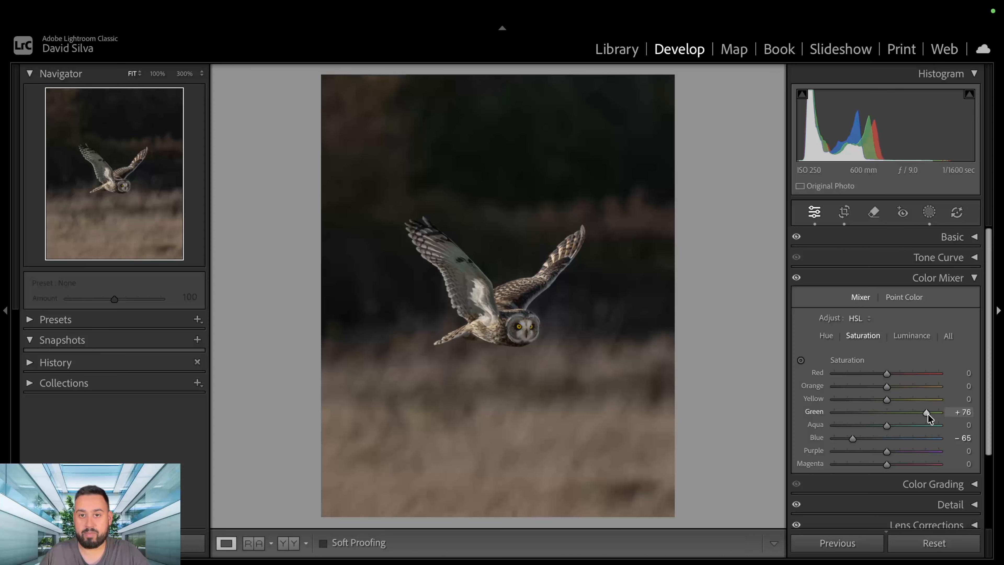
pyautogui.click(910, 339)
pyautogui.moveTo(885, 414); pyautogui.dragTo(856, 416)
pyautogui.click(939, 279)
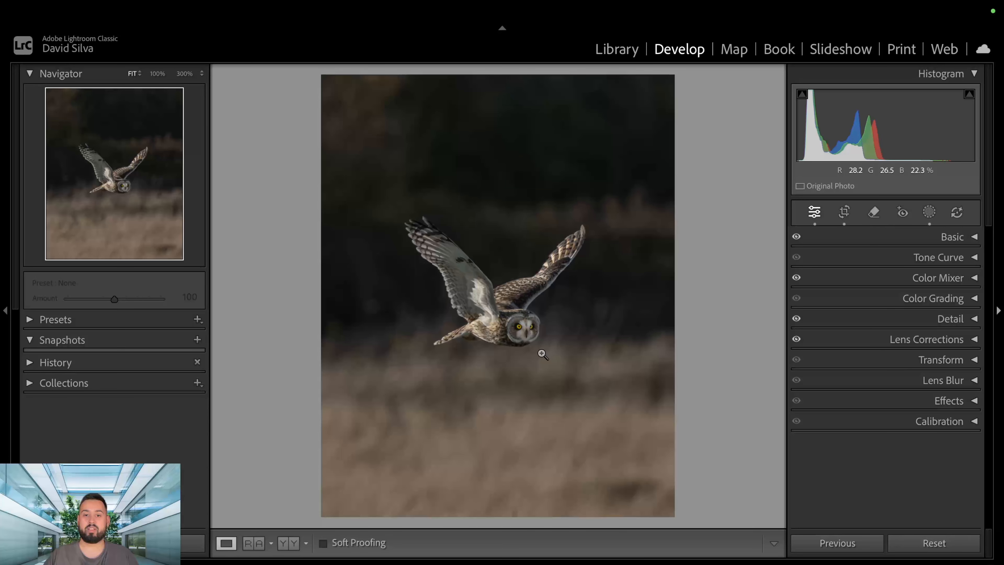
# Brighten the owl's subject mask (Mask 1) by setting its shadows to 84 and its exposure to 2.24.
pyautogui.hotkey('shift', 'w')
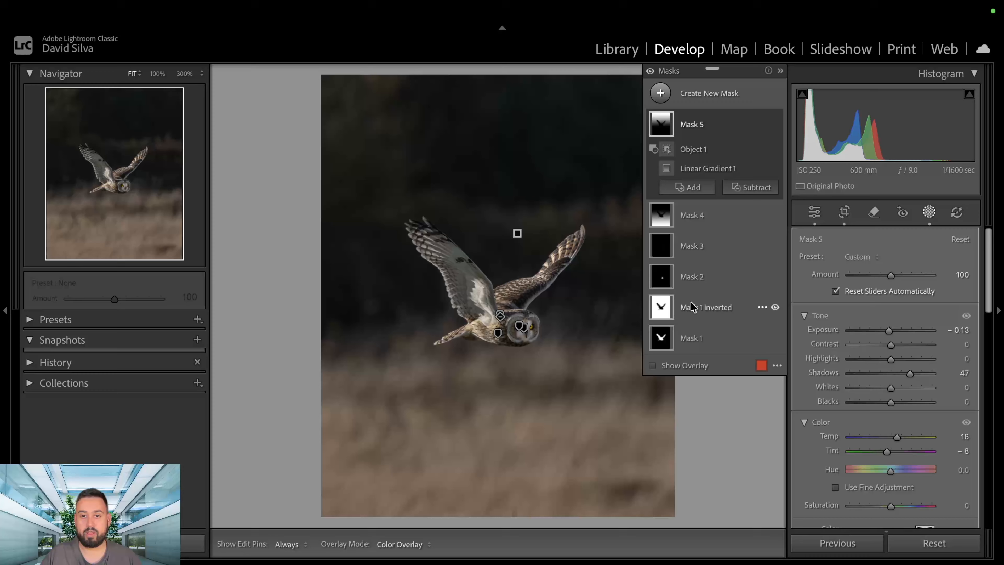
pyautogui.click(666, 339)
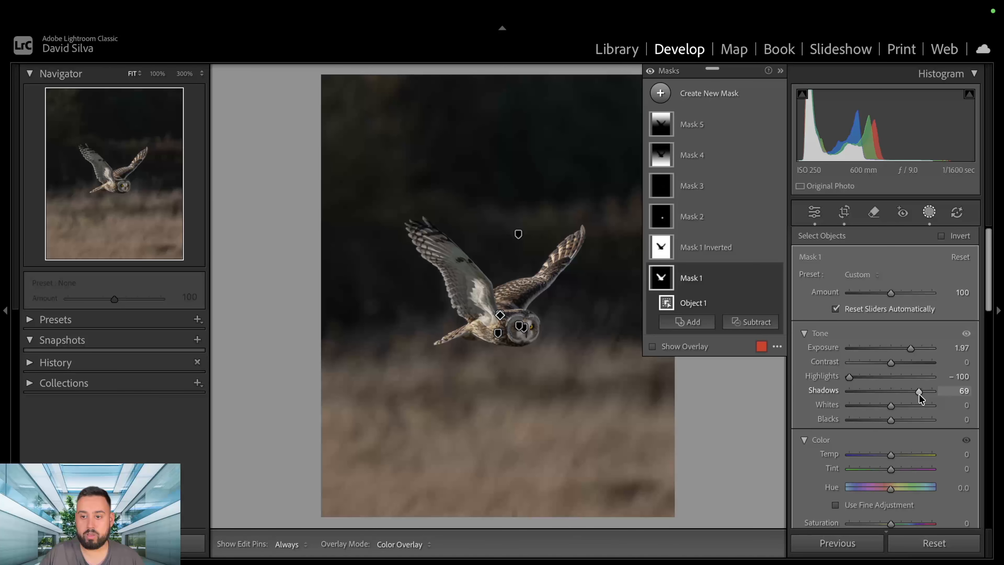
pyautogui.moveTo(918, 393); pyautogui.dragTo(925, 393)
pyautogui.moveTo(913, 348); pyautogui.dragTo(915, 347)
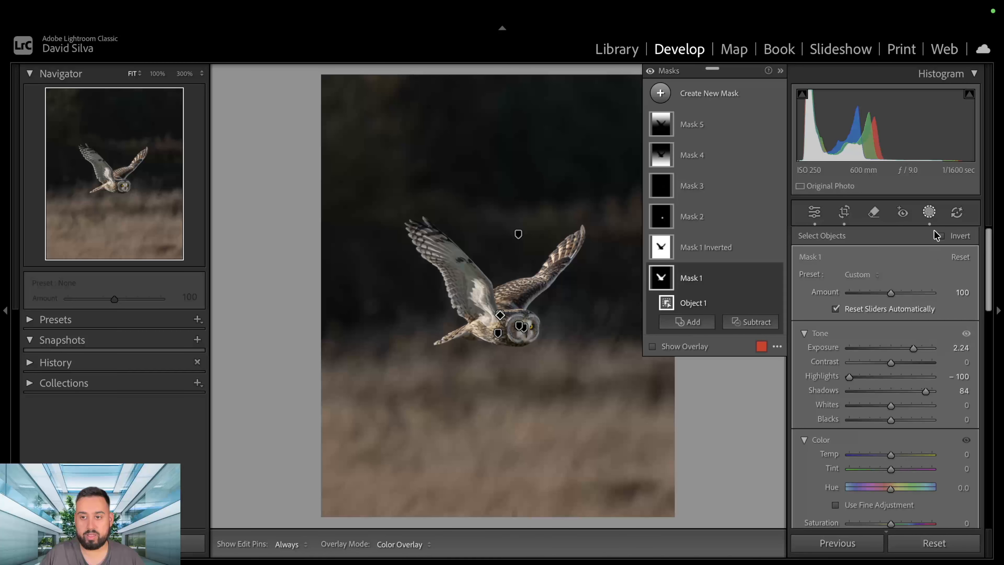
pyautogui.click(928, 213)
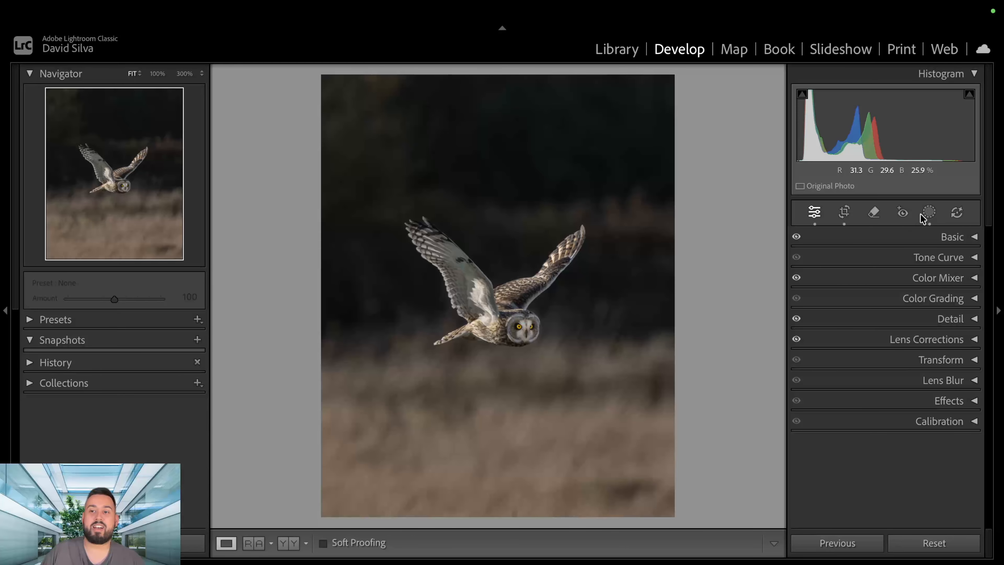
# Add a large radial gradient mask and centre it on the photo's right edge, beside the tip of the owl's raised wing.
pyautogui.click(928, 214)
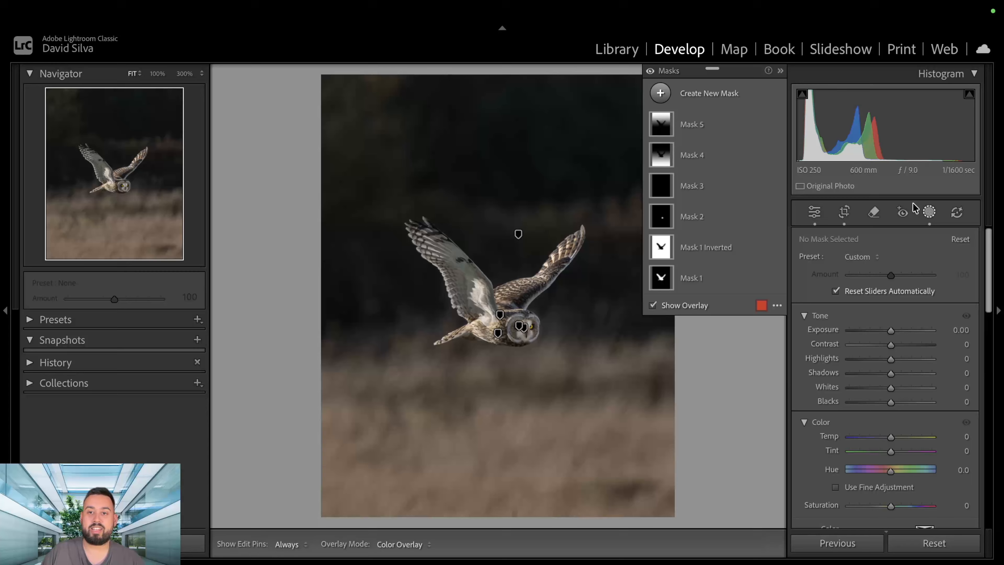
pyautogui.click(656, 95)
pyautogui.click(764, 276)
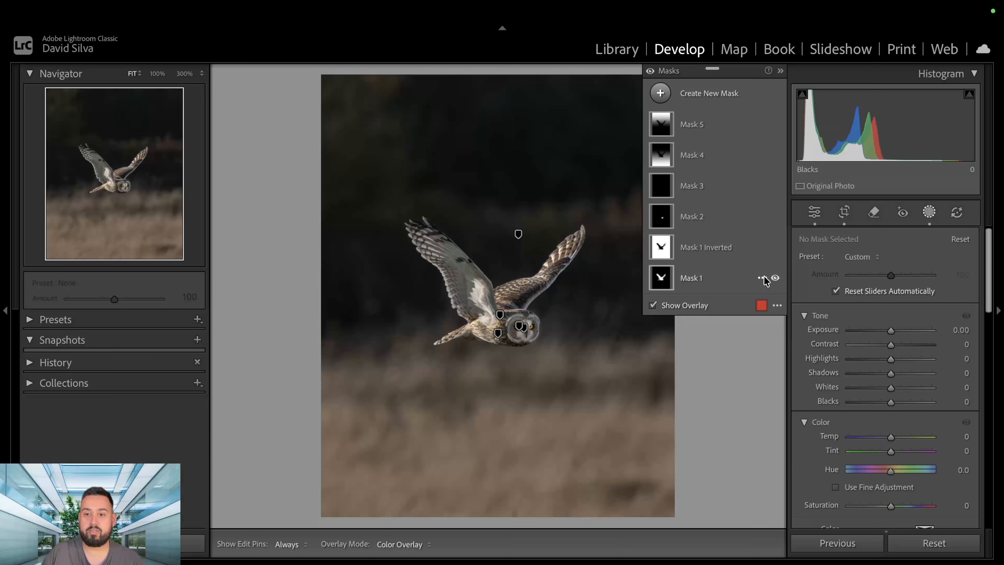
pyautogui.moveTo(578, 205); pyautogui.dragTo(784, 438)
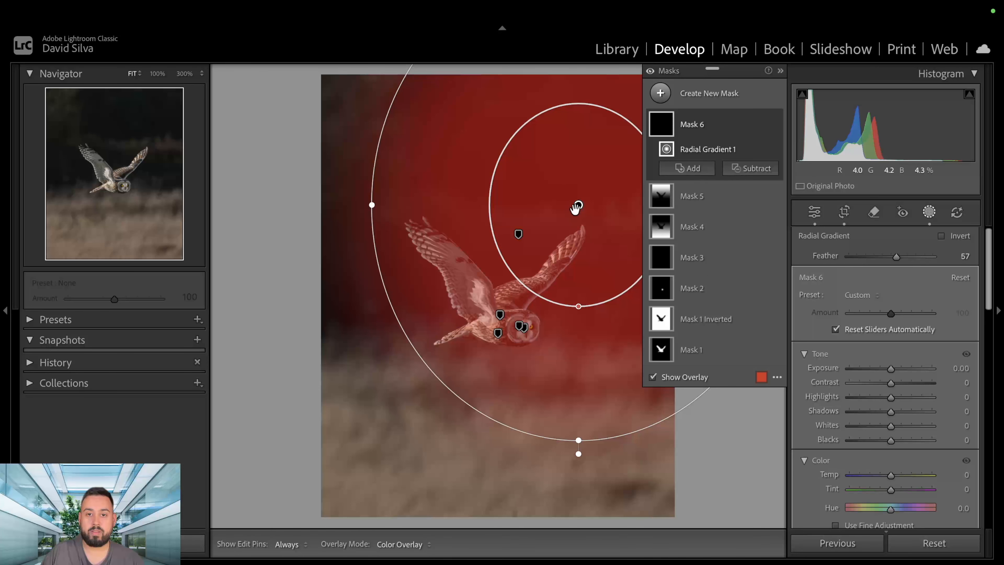
pyautogui.moveTo(577, 205); pyautogui.dragTo(663, 221)
# Set the radial gradient mask's exposure to 0.06, shadows to 10 and temp to 9, and finish masking.
pyautogui.moveTo(897, 372); pyautogui.dragTo(895, 373)
pyautogui.moveTo(892, 475); pyautogui.dragTo(901, 476)
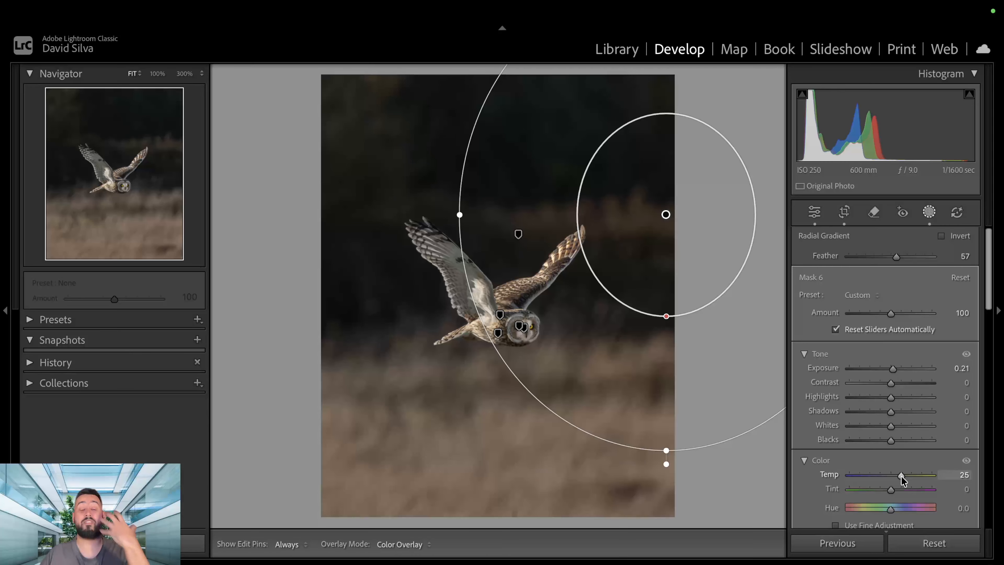
pyautogui.moveTo(901, 476); pyautogui.dragTo(894, 475)
pyautogui.moveTo(892, 368); pyautogui.dragTo(890, 367)
pyautogui.moveTo(890, 411); pyautogui.dragTo(892, 413)
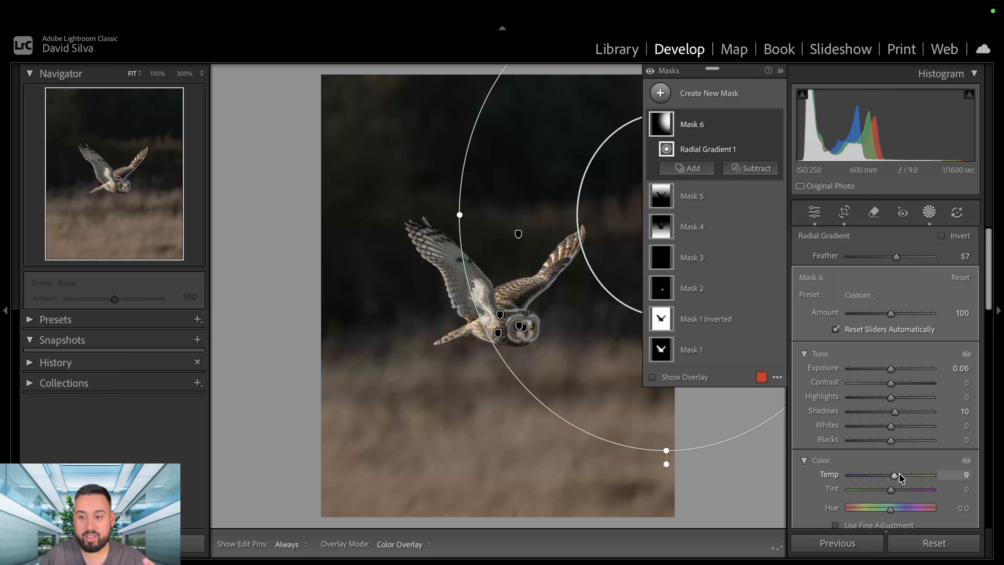
pyautogui.click(928, 213)
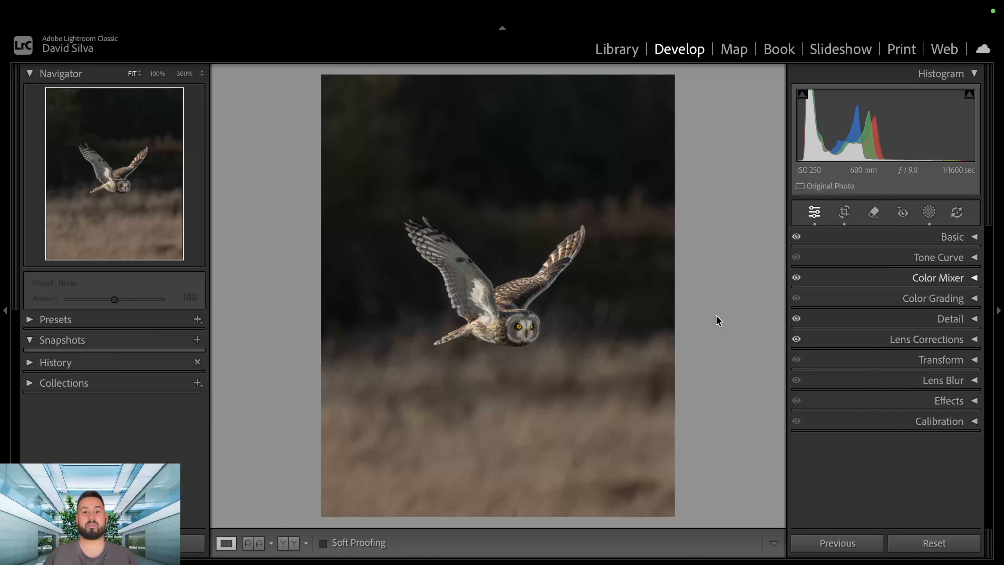